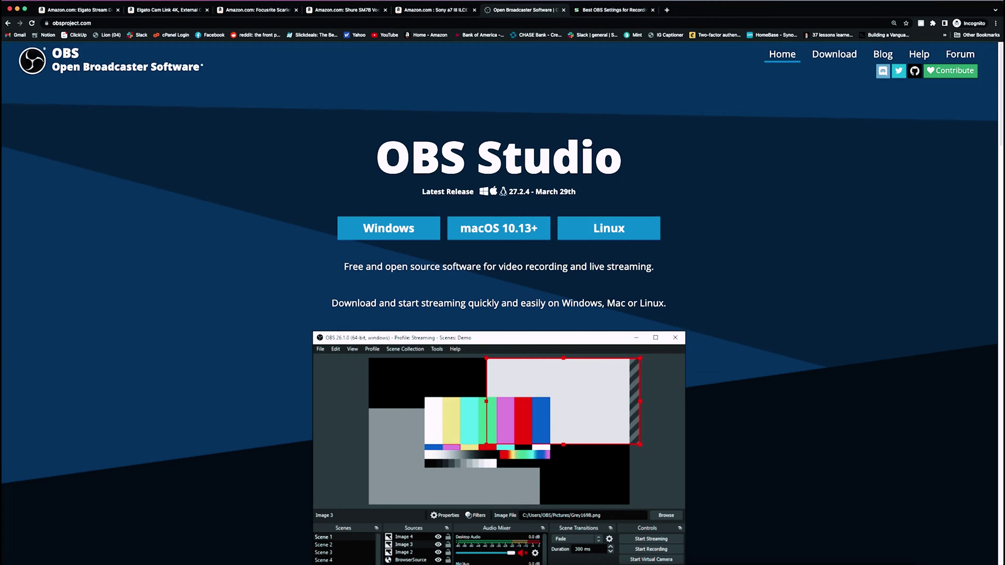
View the Elgato Cam Link 4K product page on Amazon
key("super+2")
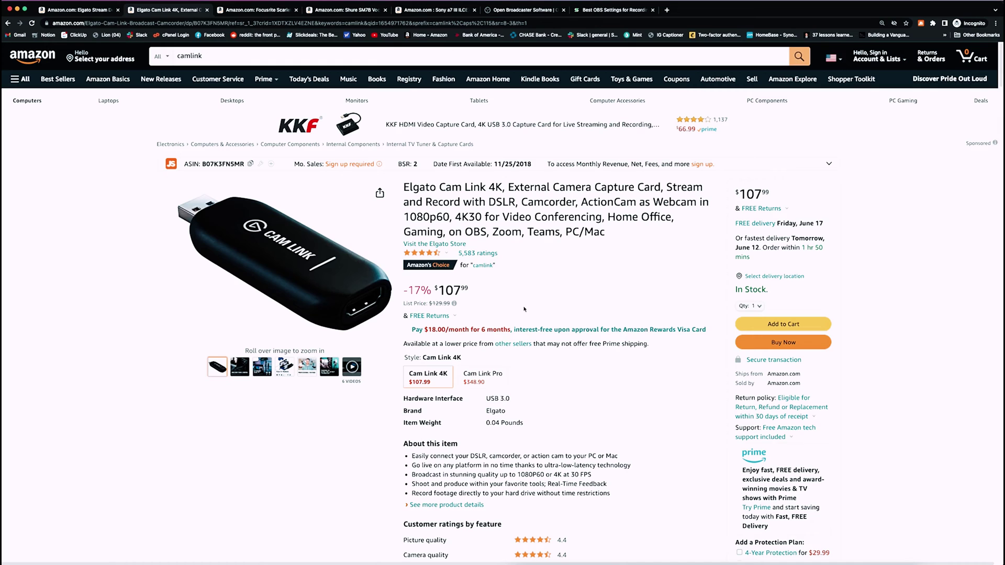
mouse_move(353, 313)
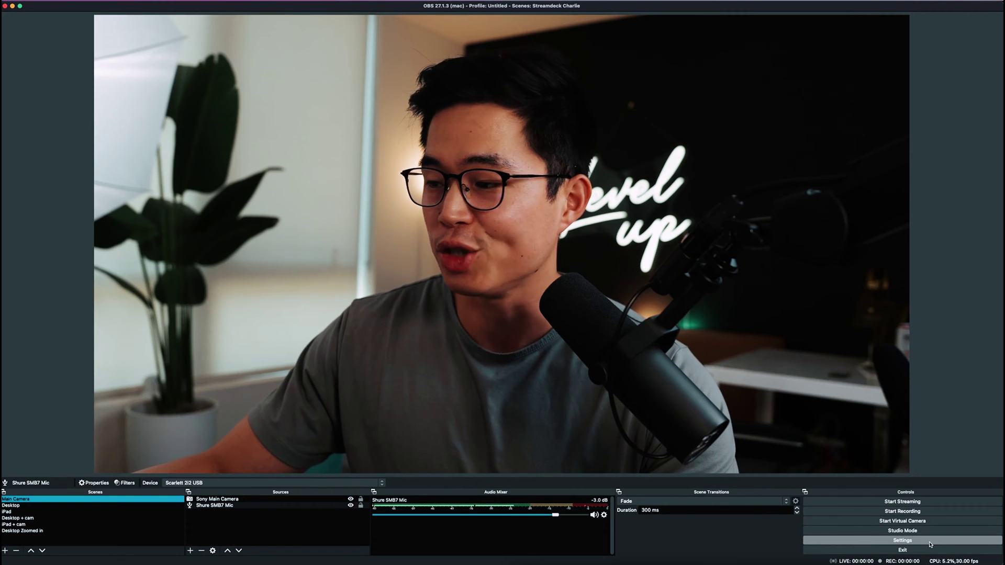
Open the OBS settings and examine the video options, including the downscale filter and FPS type choices
left_click(931, 544)
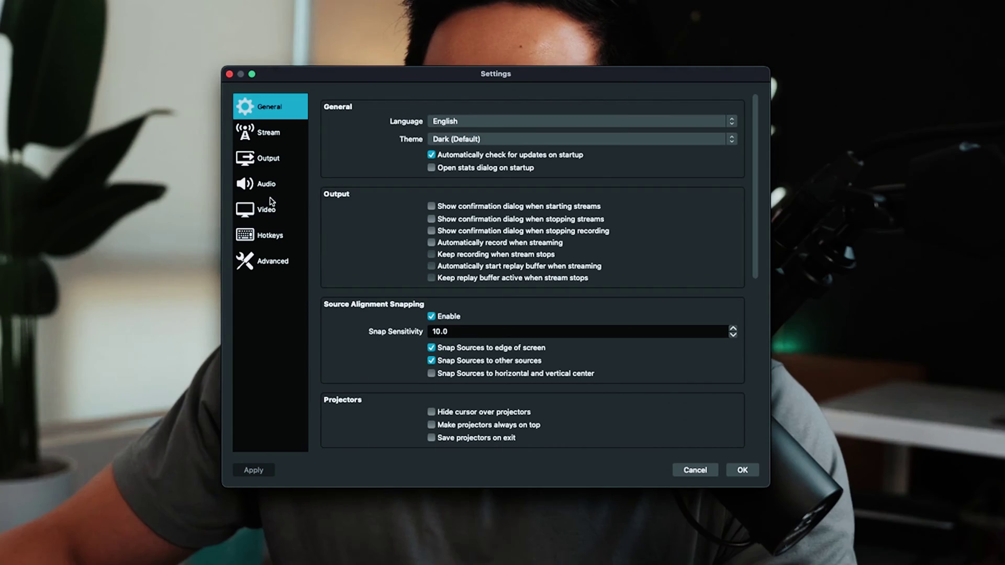
left_click(346, 237)
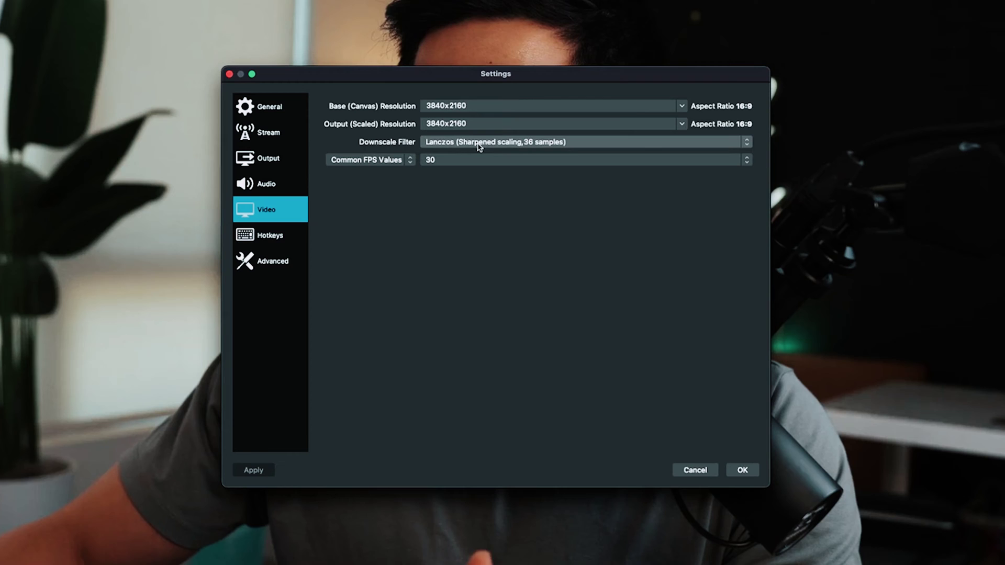
left_click(456, 144)
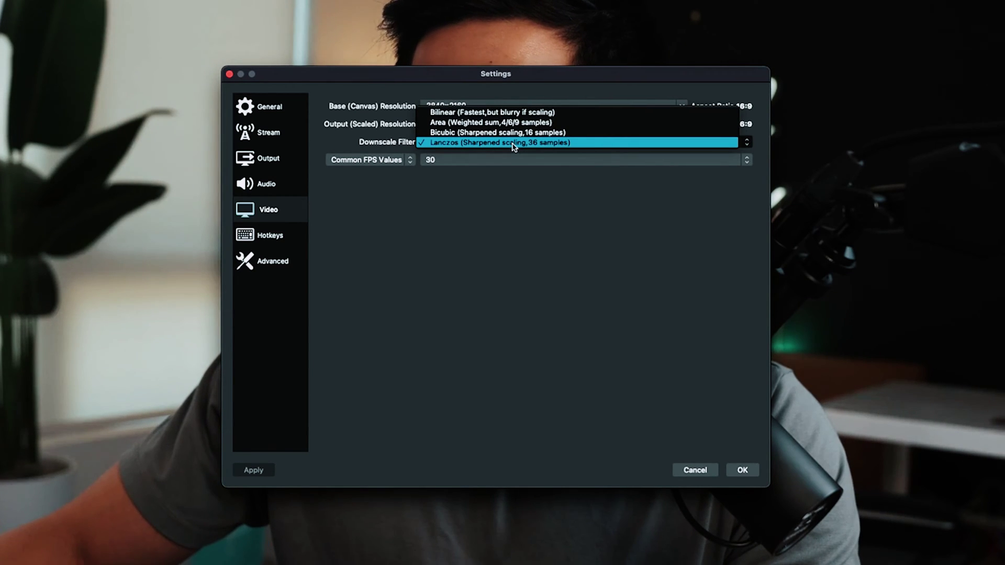
left_click(517, 183)
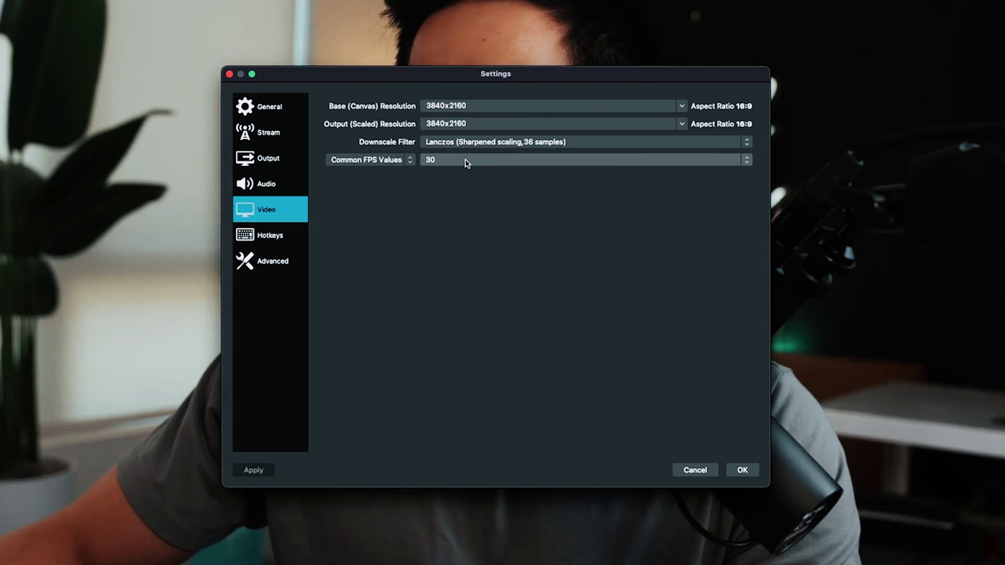
left_click(410, 160)
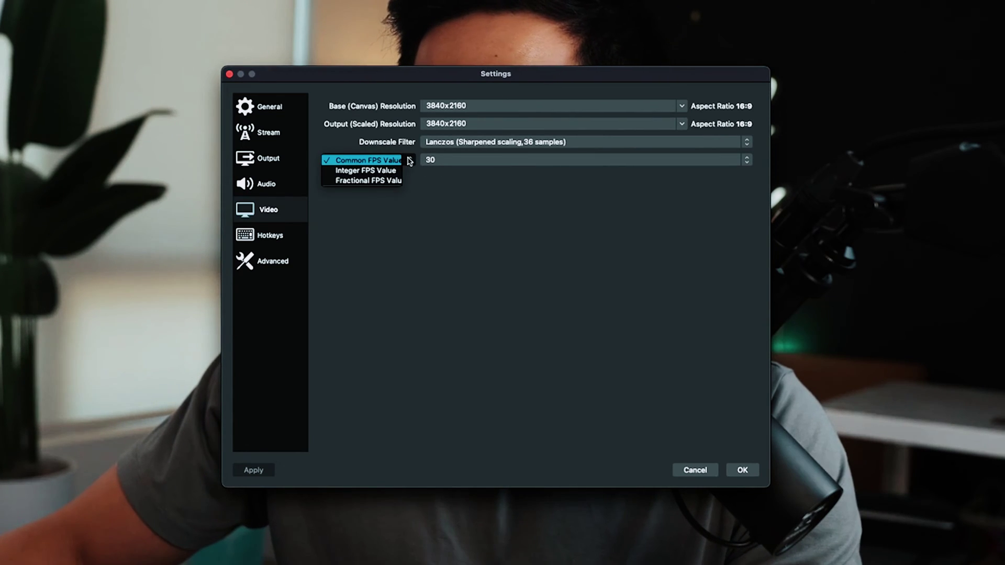
left_click(457, 199)
Examine the recording output settings, including the recording format, encoder and bitrate options, and close the settings
left_click(238, 178)
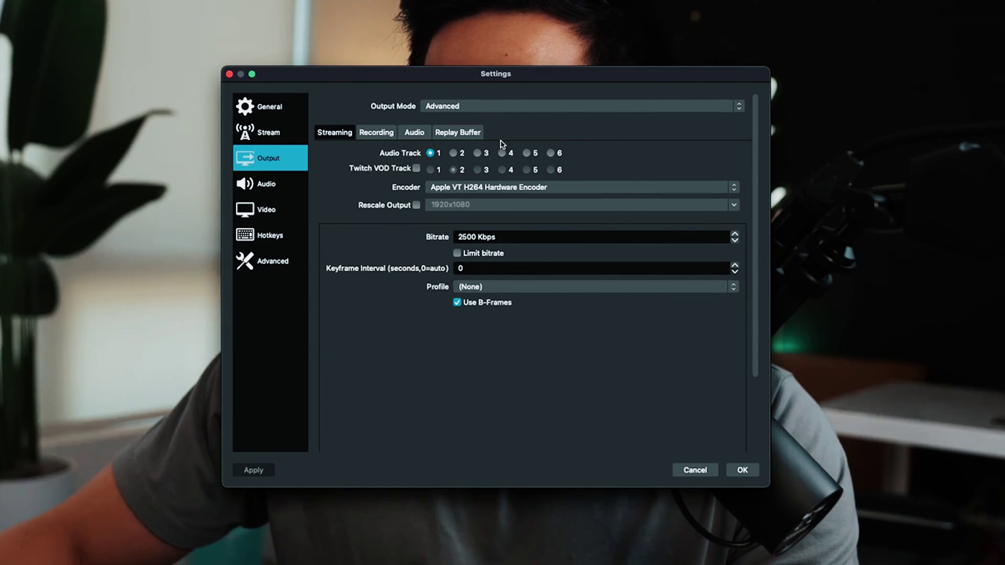
left_click(373, 136)
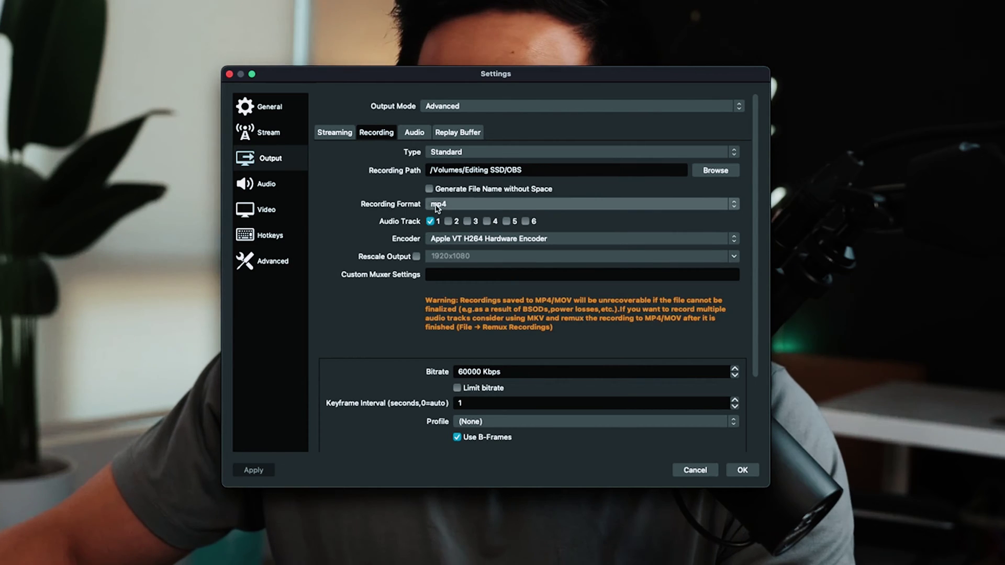
left_click(437, 205)
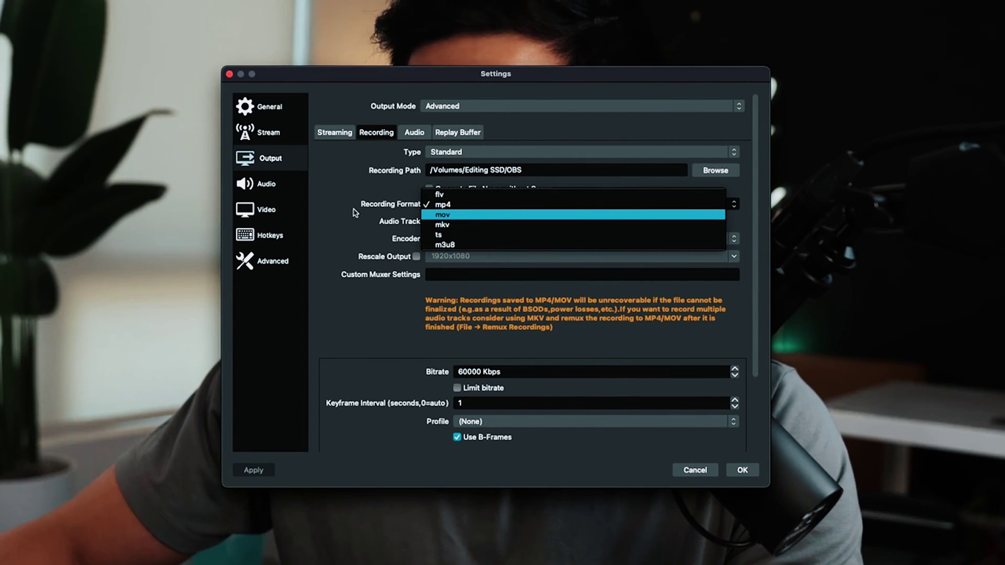
key("Escape")
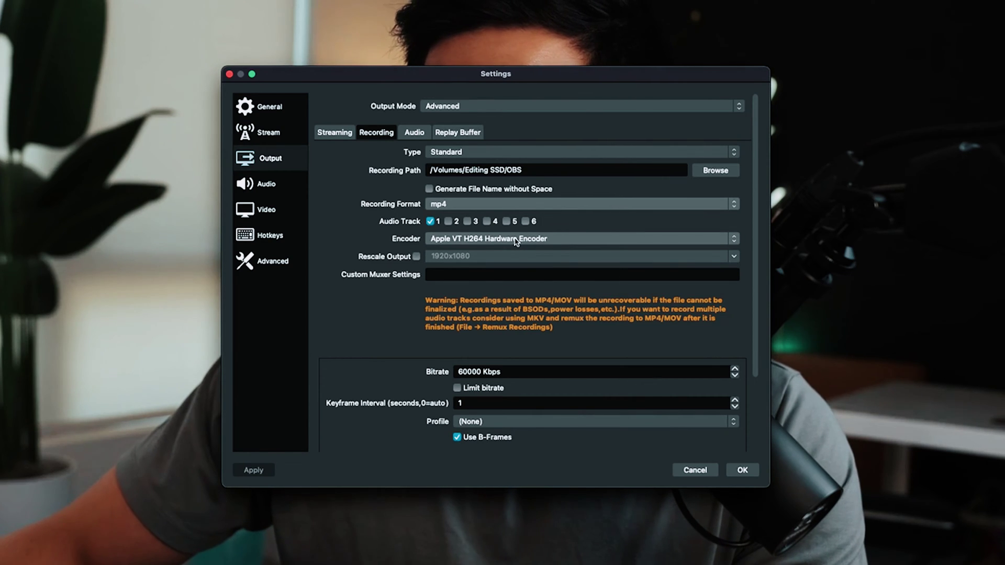
left_click(570, 241)
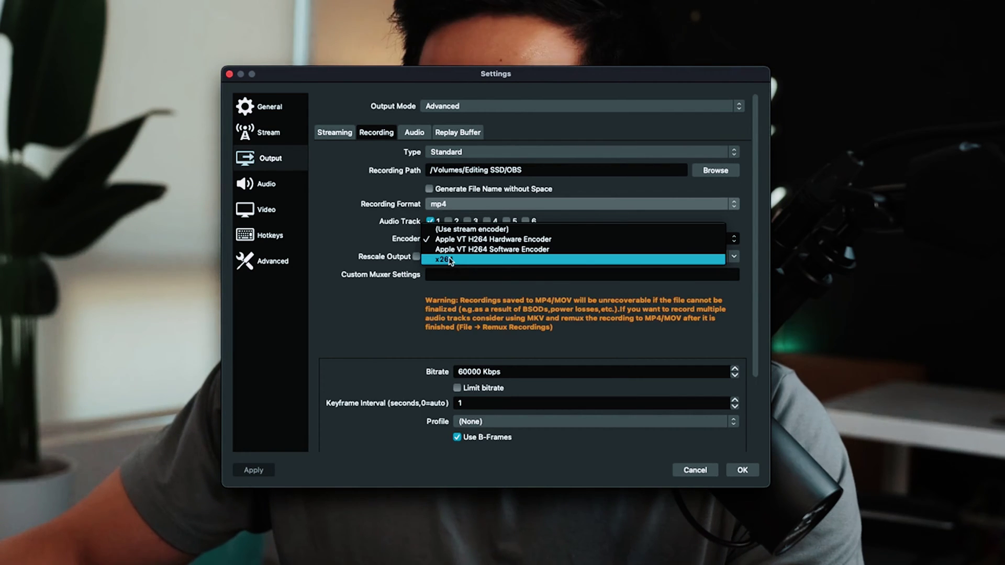
left_click(345, 242)
scroll(503, 279, "down", 3)
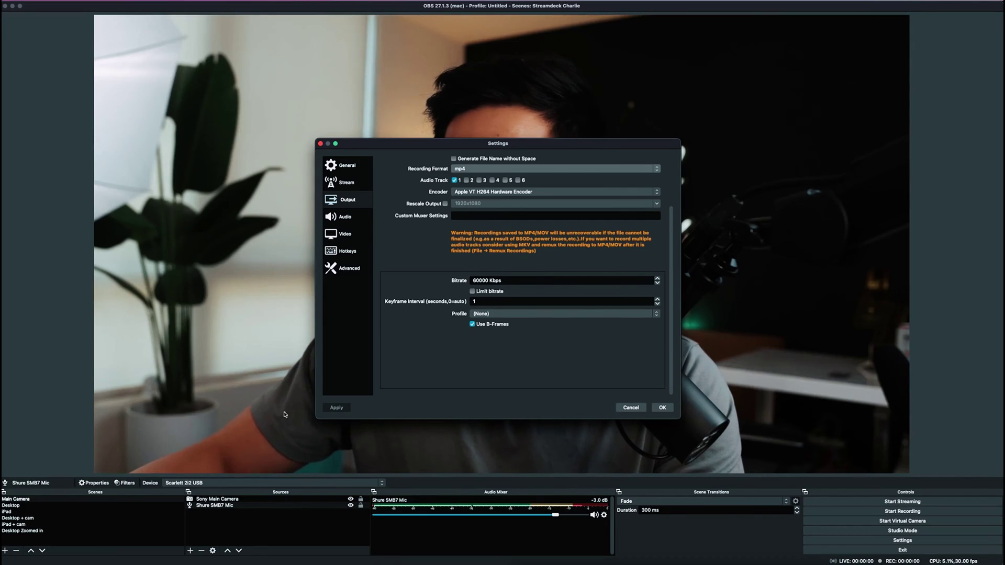
key("Escape")
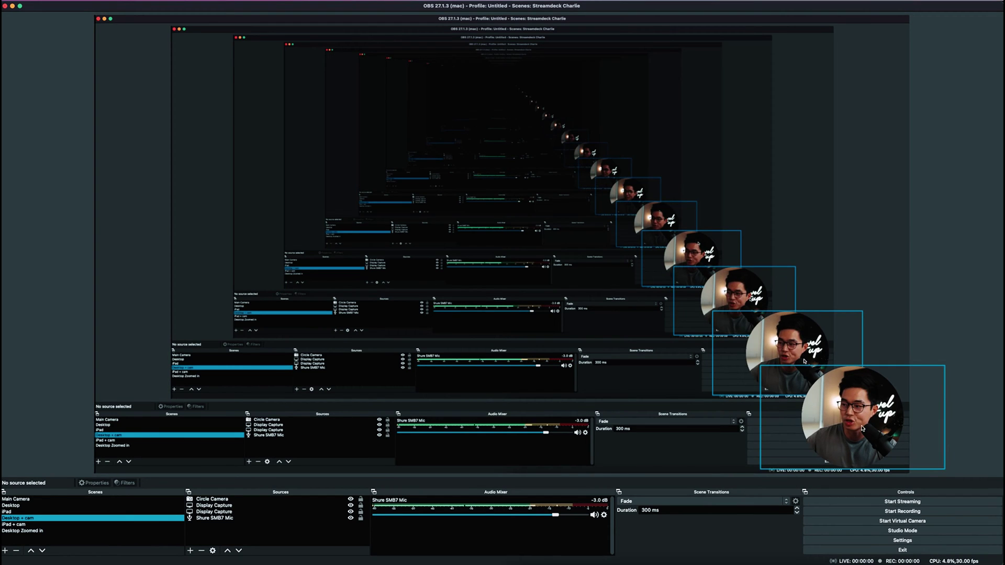
Create a scene named Test Camera and add a new Video Capture Device source named Main camera
left_click(55, 525)
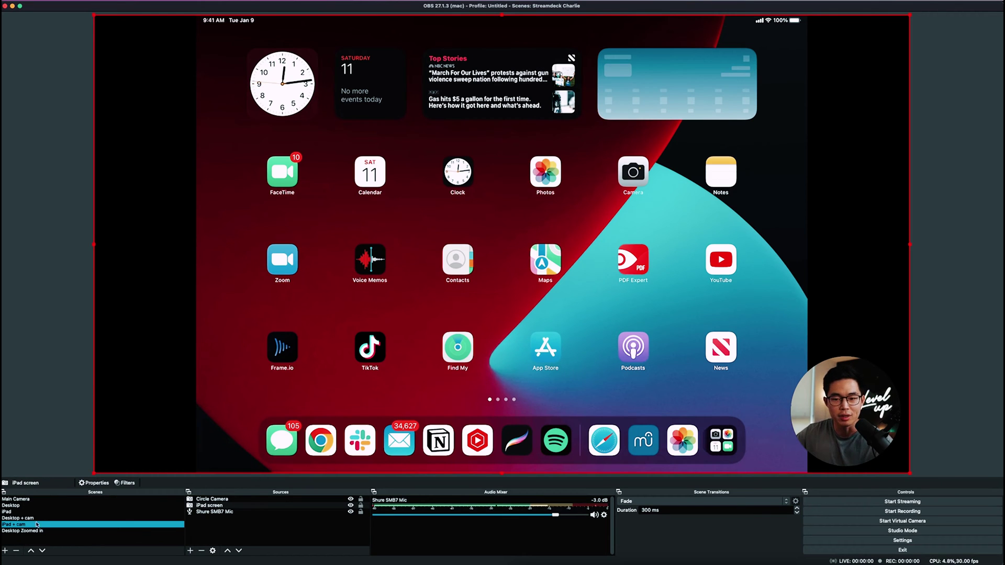
left_click(5, 552)
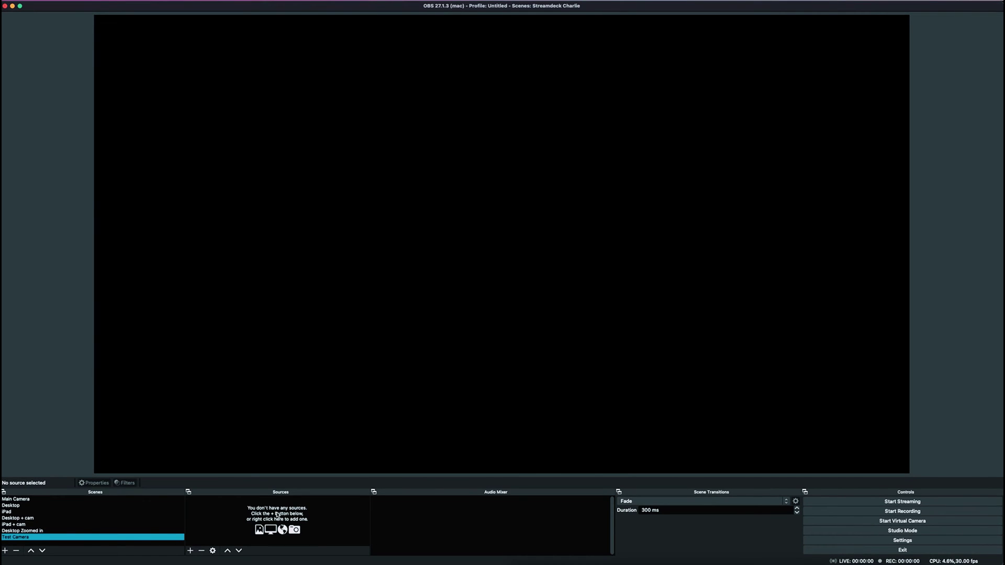
left_click(190, 551)
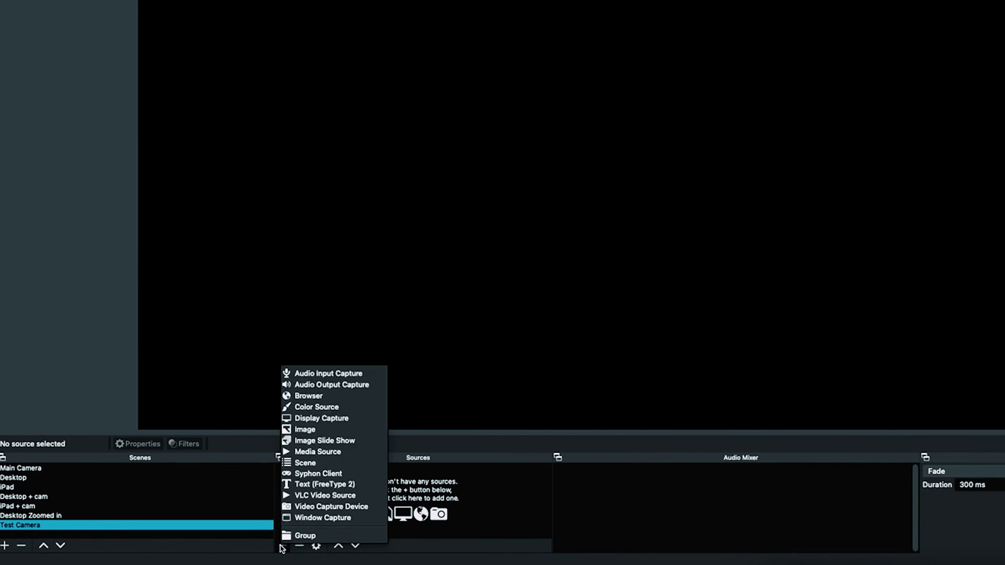
left_click(365, 507)
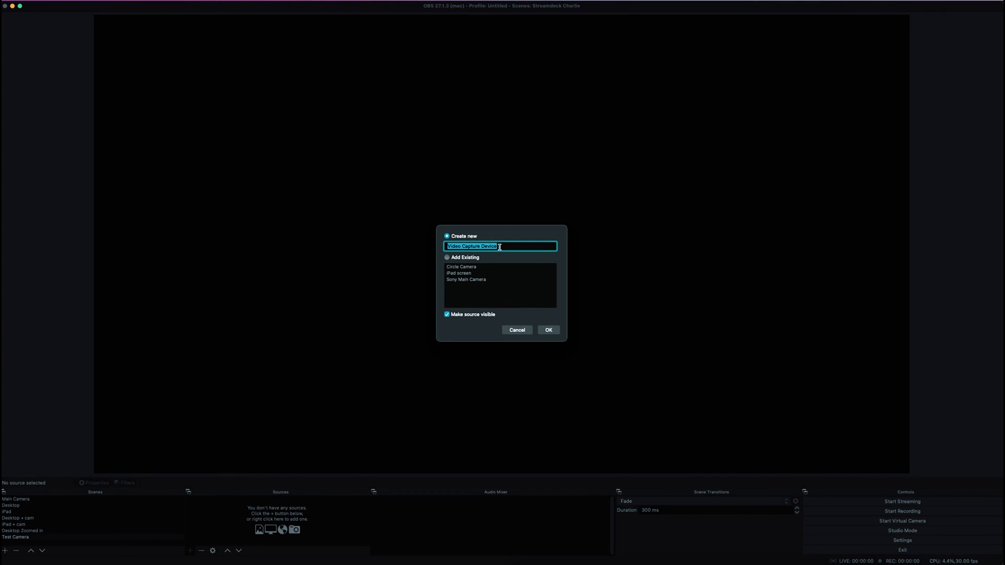
type("Main camera")
left_click(551, 331)
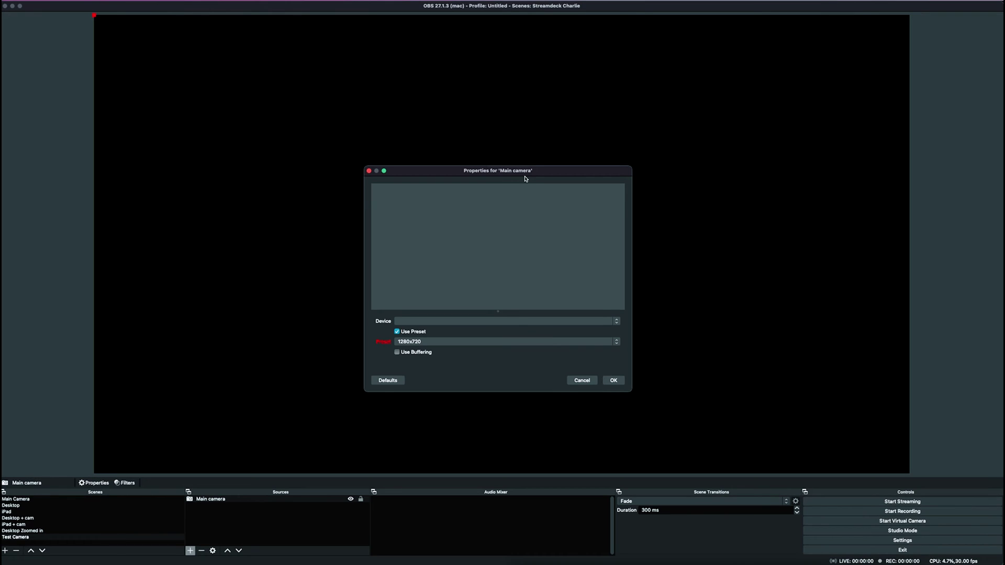
Set the Main camera source's device to Cam Link 4K and its preset to 3840x2160
left_click(439, 322)
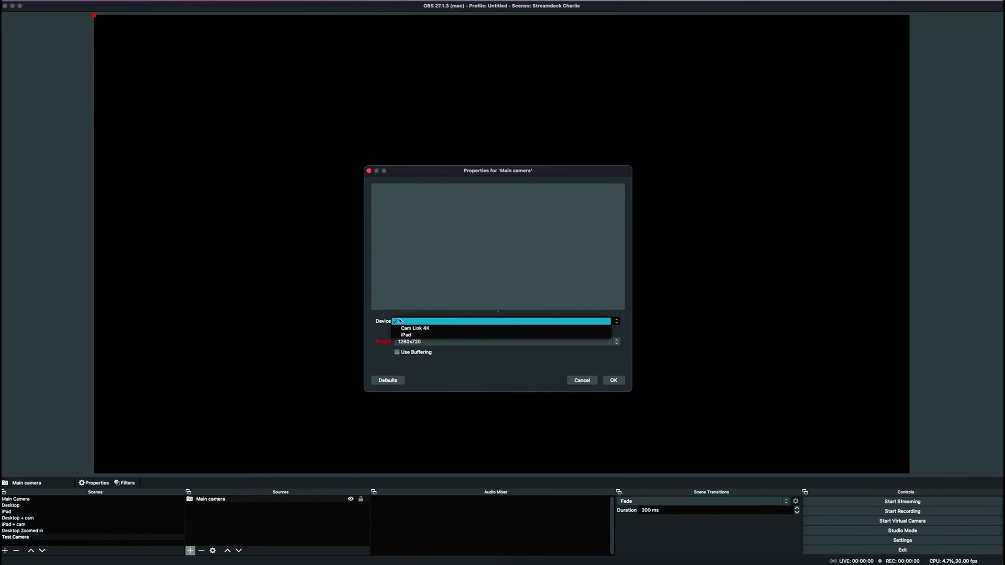
left_click(433, 328)
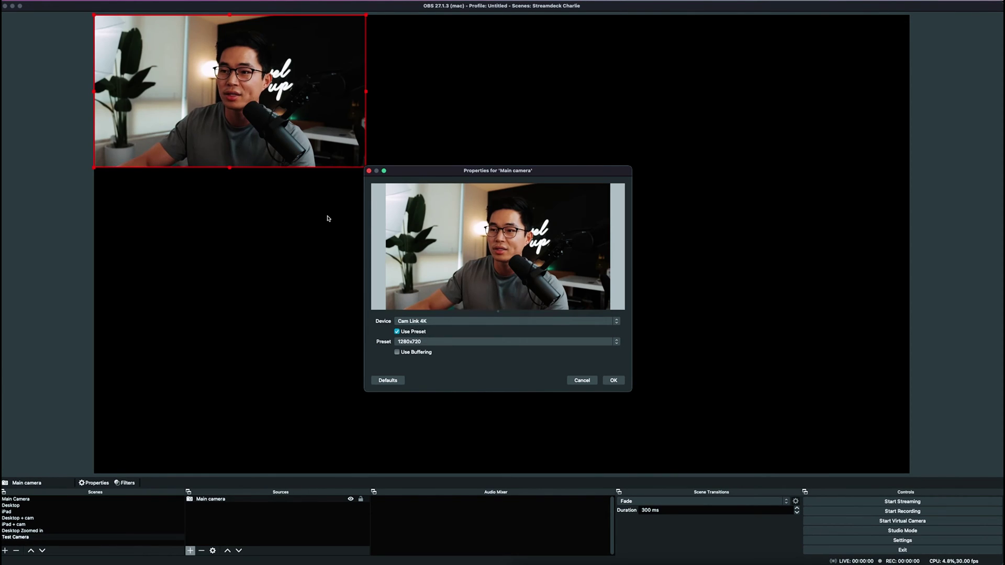
left_click(427, 342)
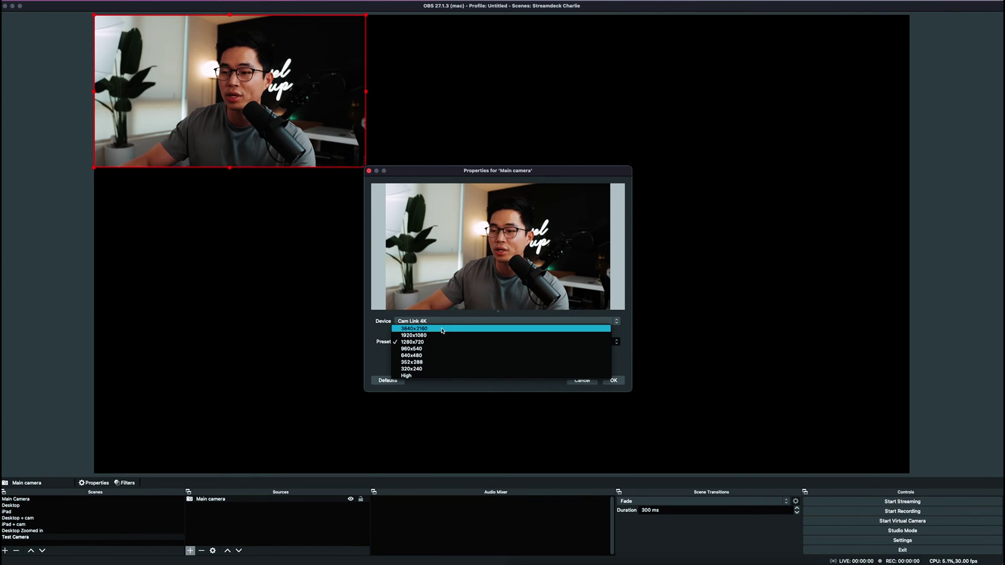
left_click(441, 329)
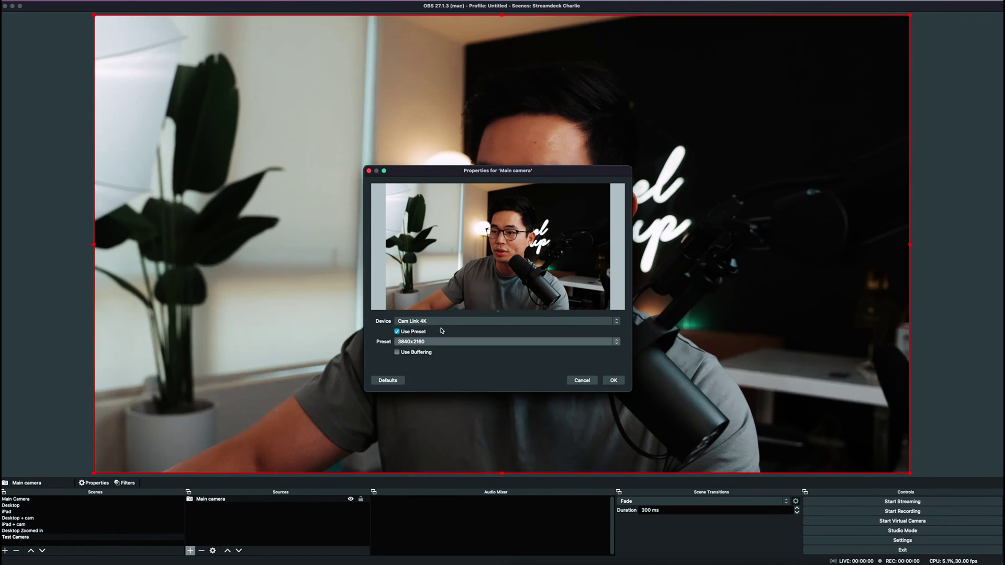
left_click(611, 382)
Shrink the Main camera source to about half the canvas width and scale it back to fill the canvas
left_click_drag(910, 474, 491, 249)
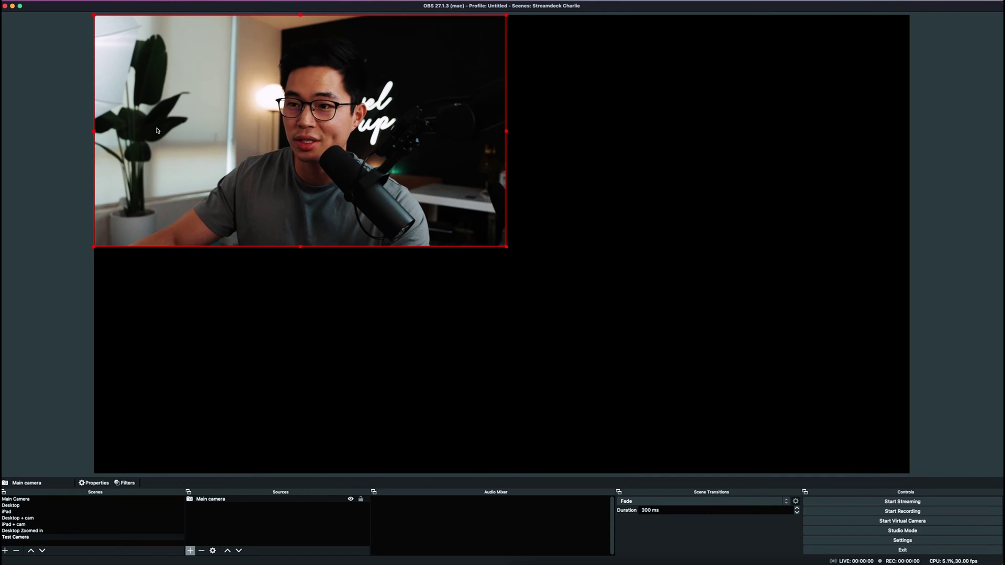
left_click_drag(201, 82, 216, 112)
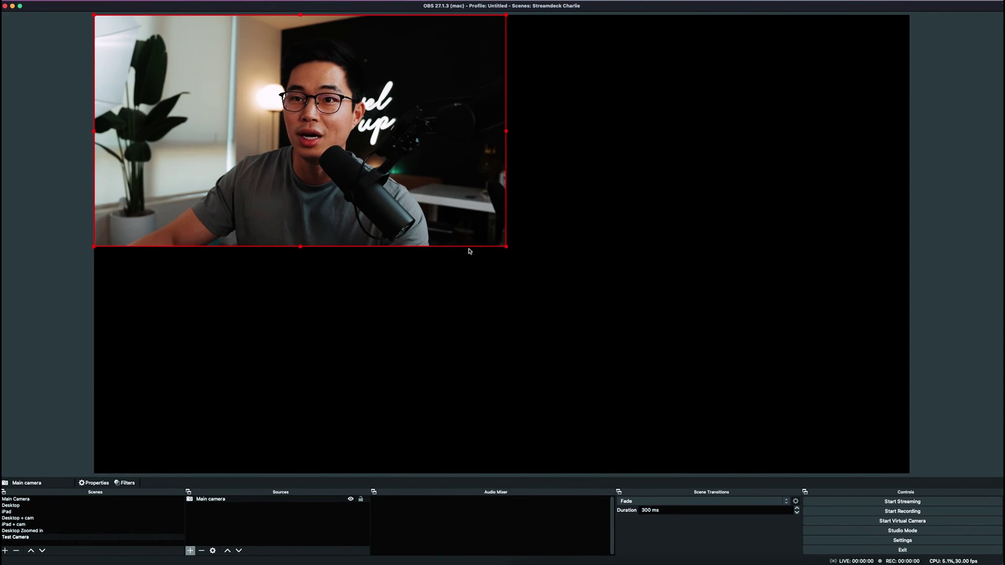
left_click_drag(506, 246, 907, 469)
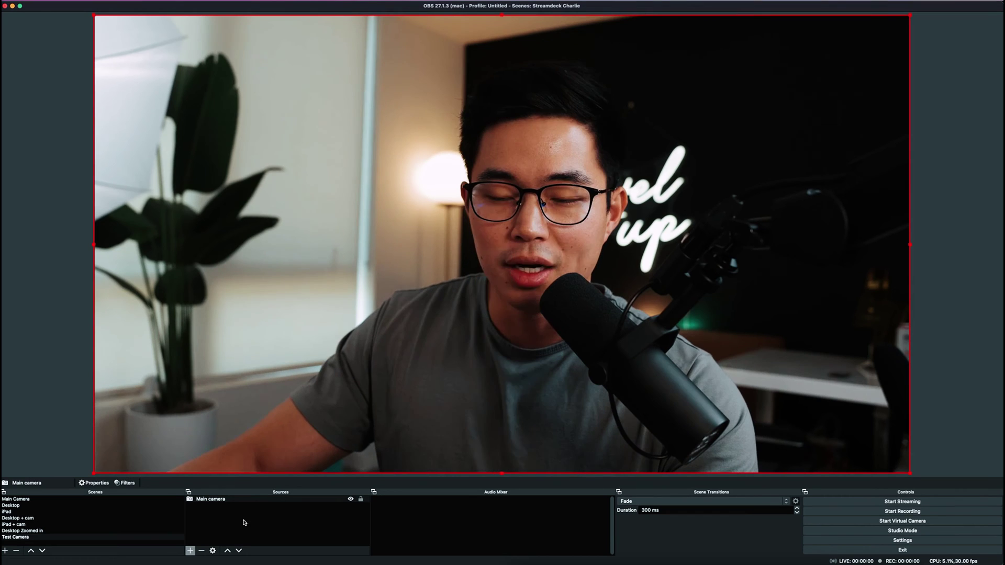
Add a new Audio Input Capture source named Microphone to the Test Camera scene
left_click(228, 515)
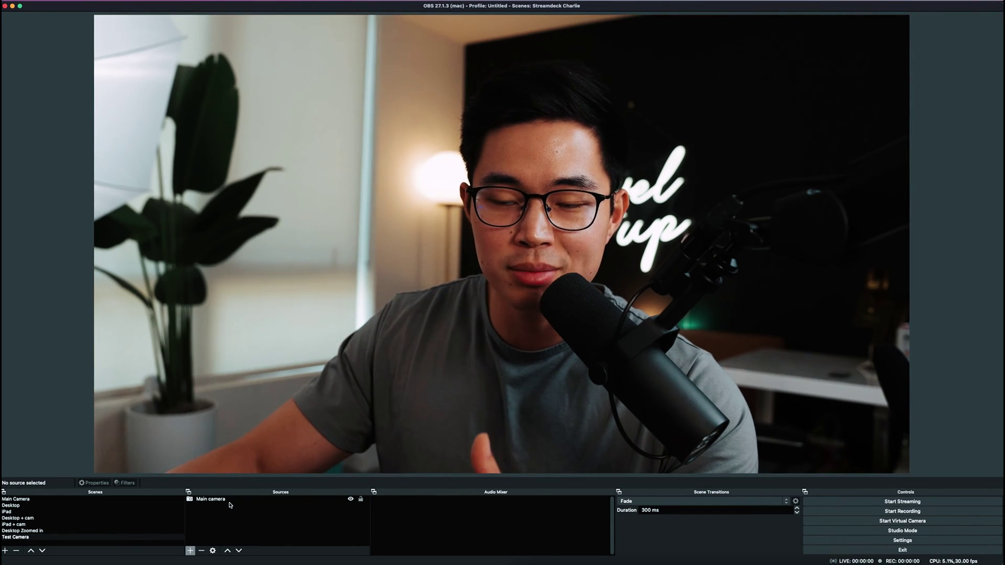
left_click(226, 500)
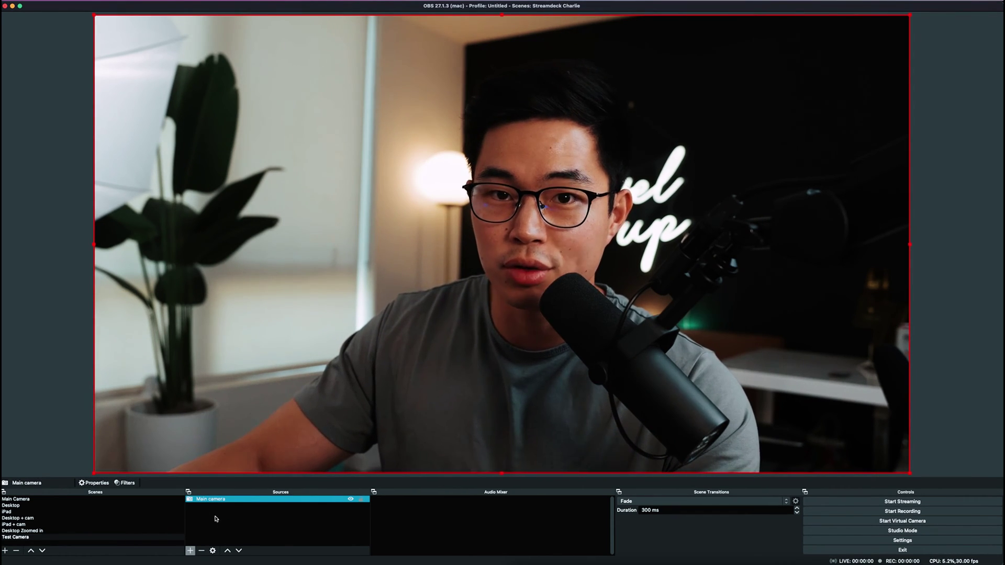
left_click(190, 551)
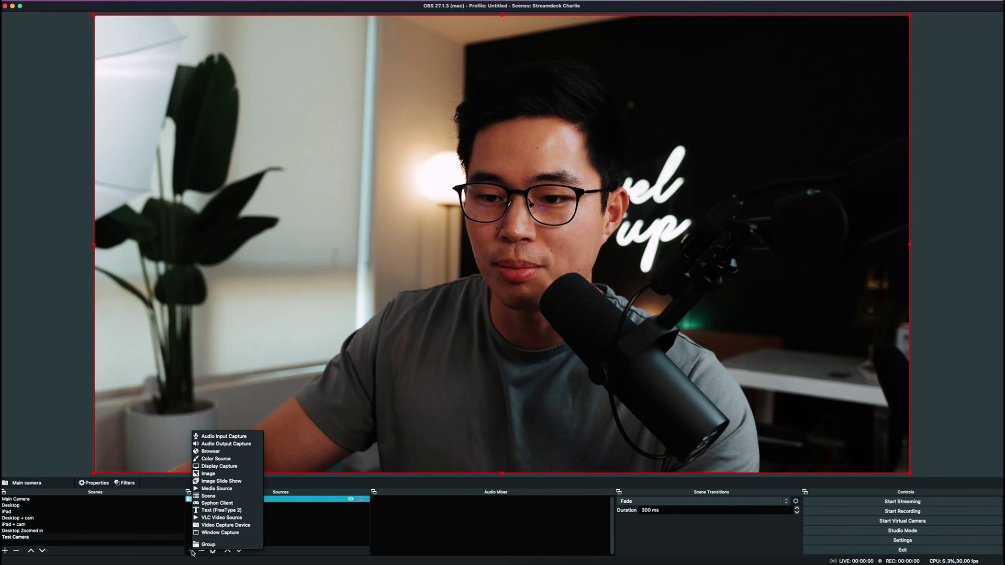
left_click(237, 438)
type("M")
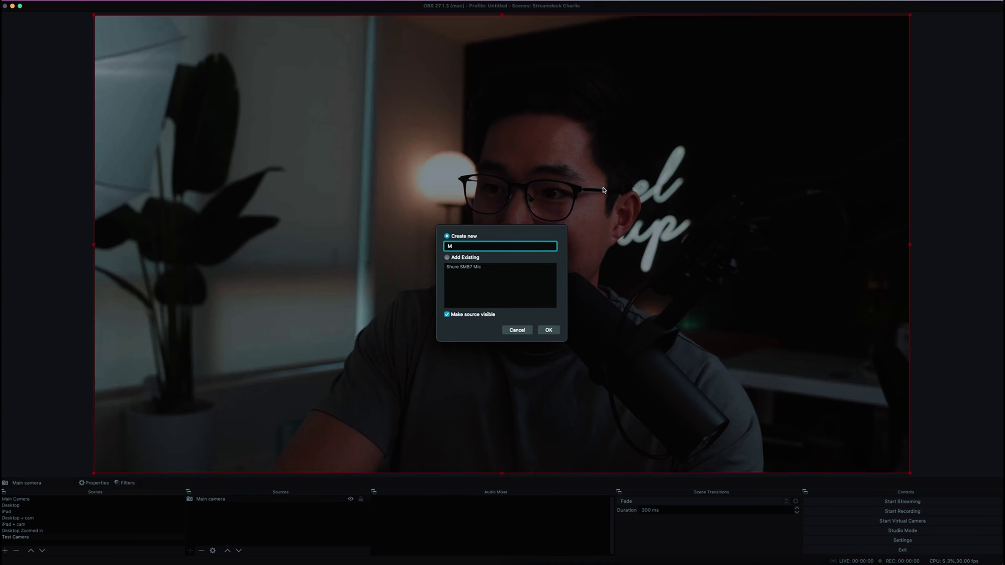
type("icrophone")
left_click(548, 329)
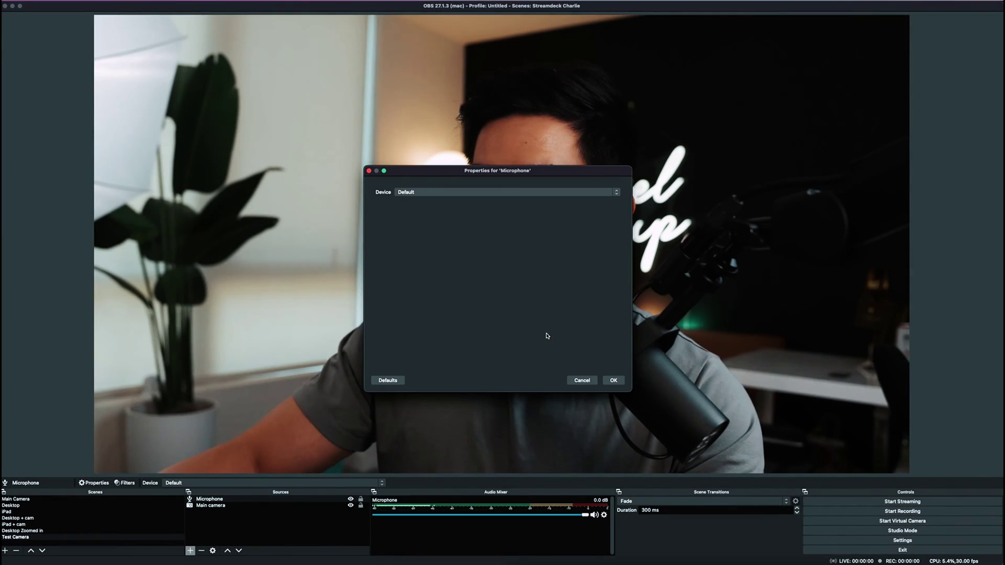
Set the Microphone source's device to Scarlett 2i2 USB and select the Main camera source in the Test Camera scene
left_click(456, 192)
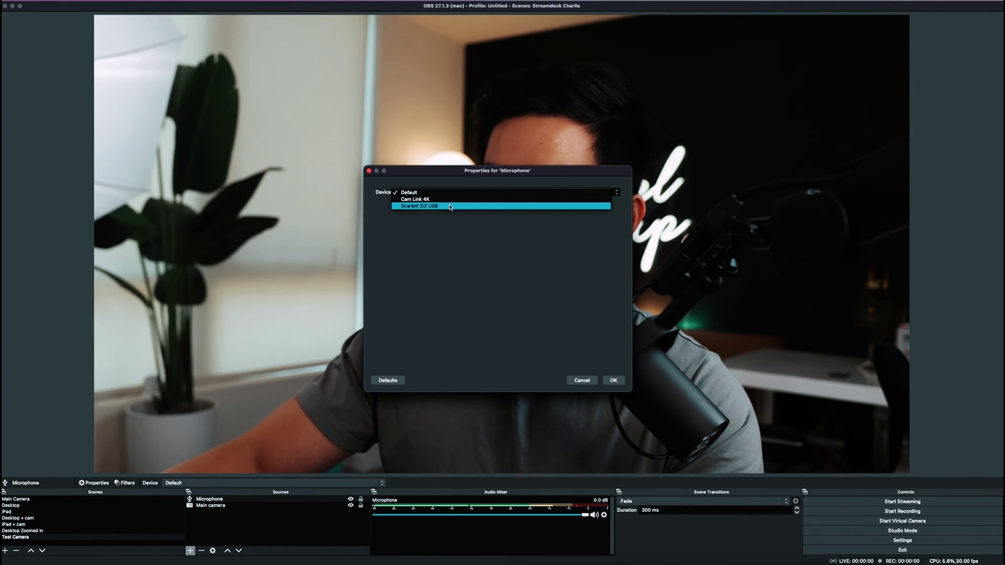
left_click(450, 205)
left_click(613, 381)
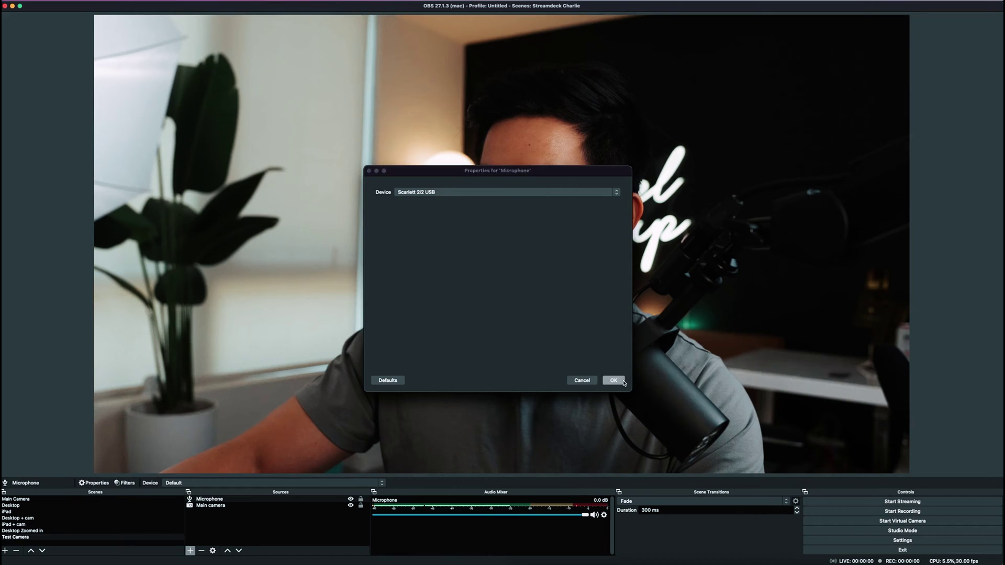
left_click(43, 537)
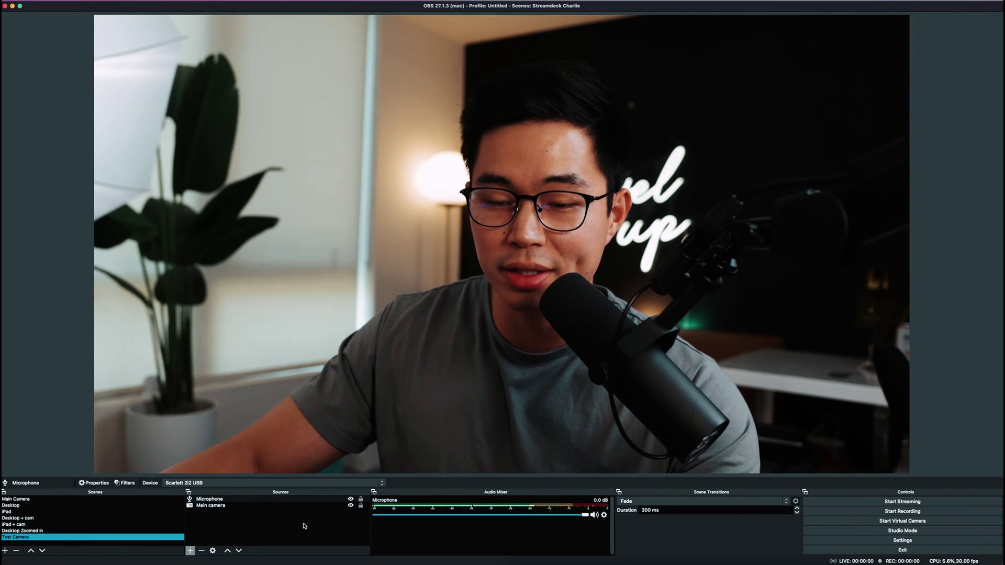
left_click(256, 505)
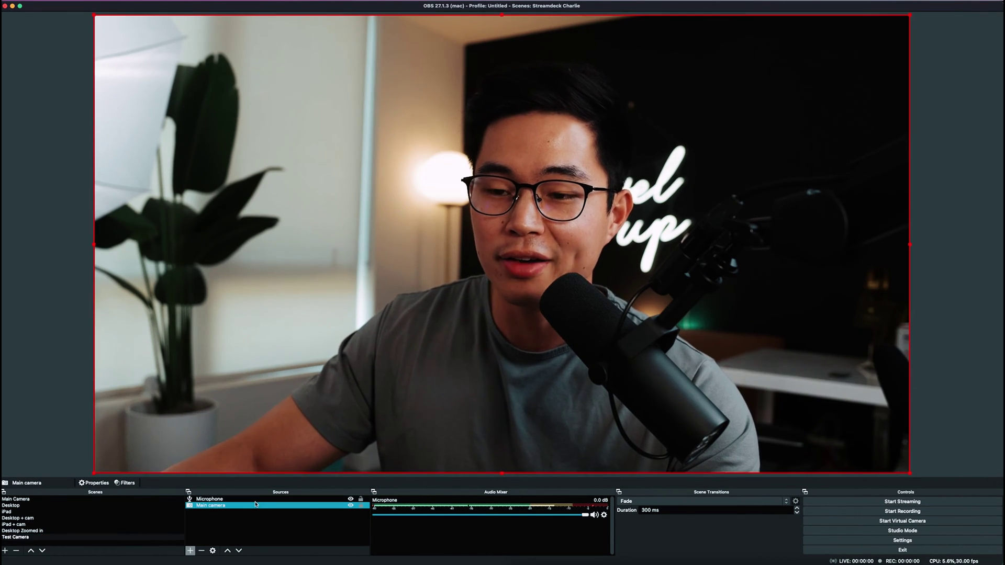
Create a new scene named Desktop Test
left_click(216, 499)
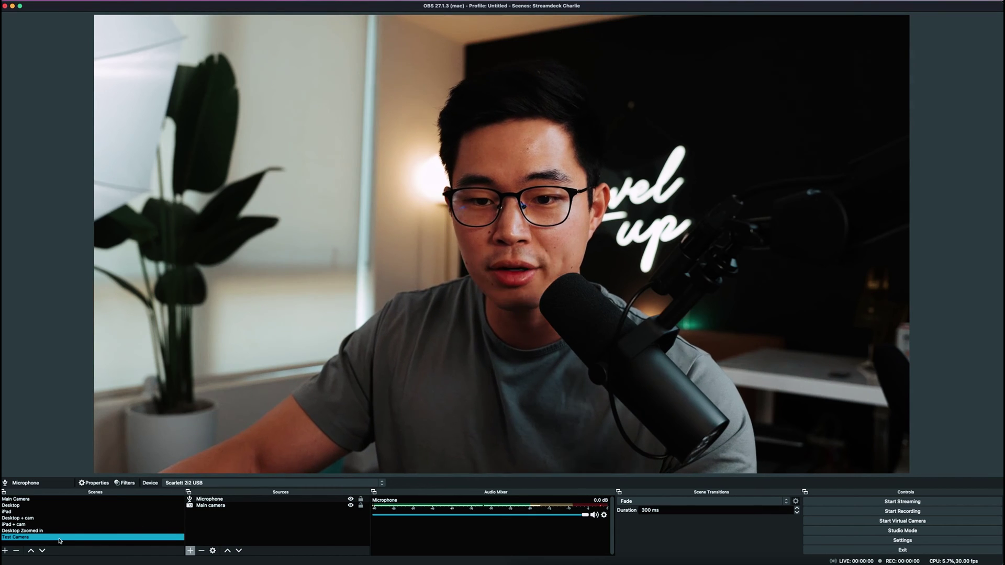
left_click(4, 551)
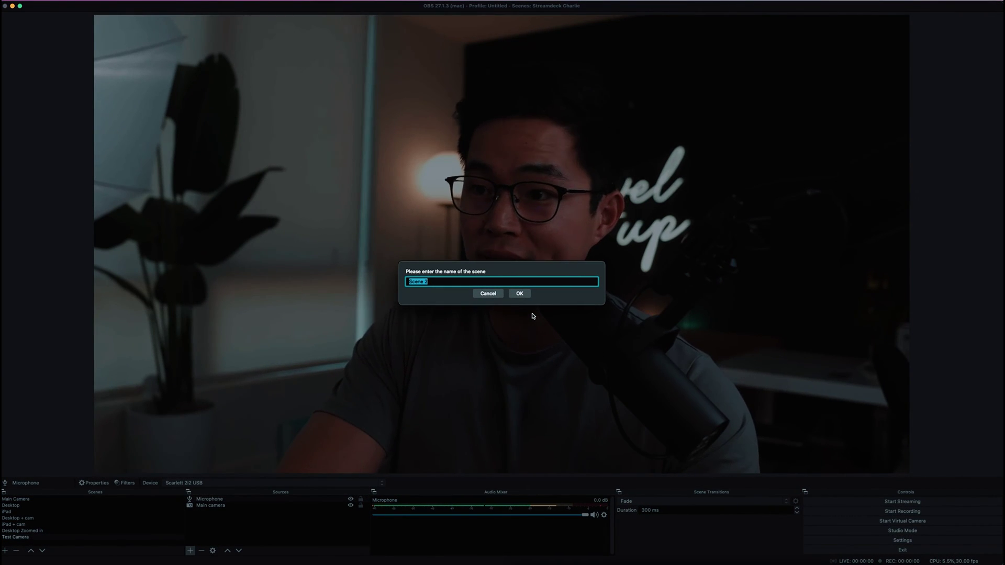
type("Desktop Tes")
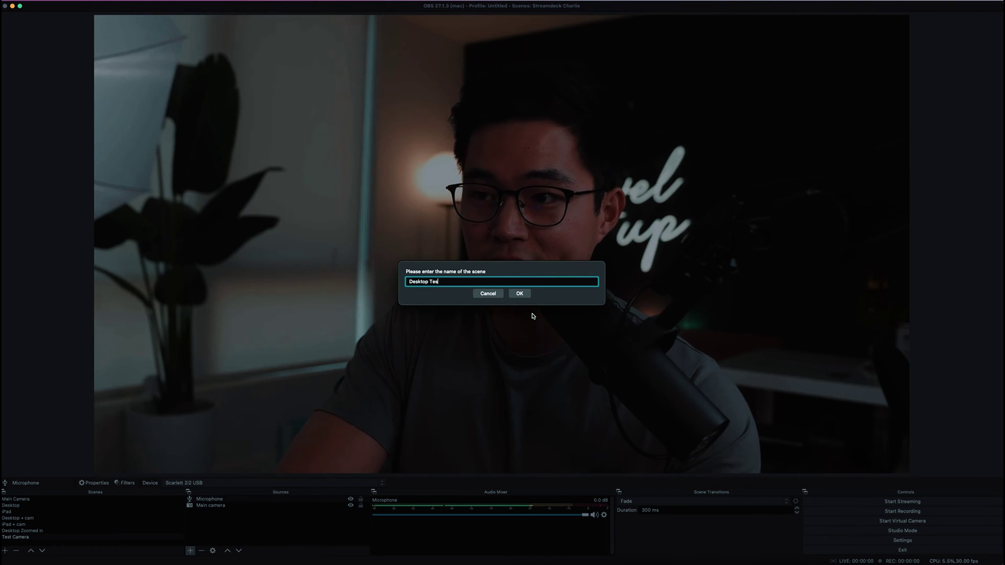
type("t")
left_click(519, 293)
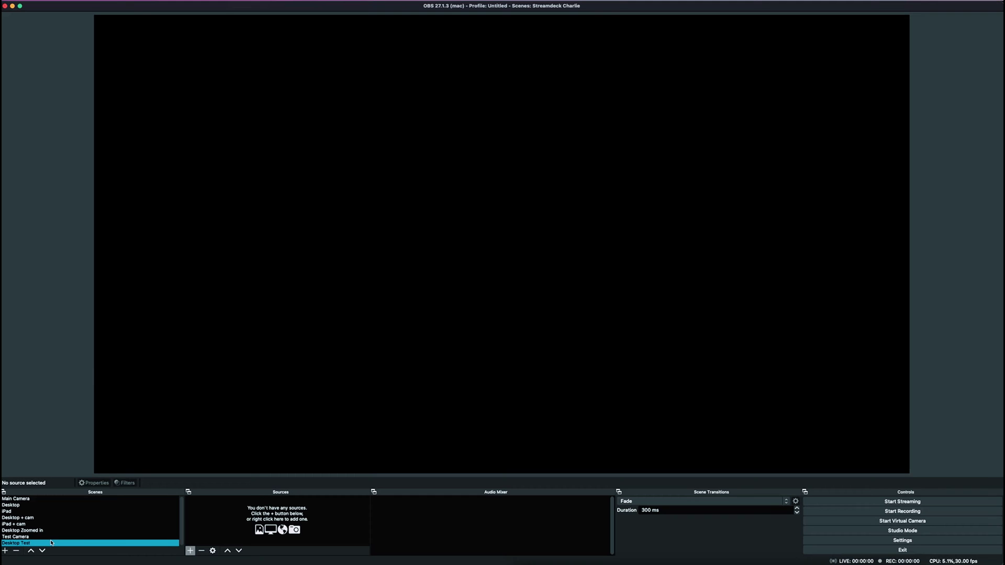
Copy the Microphone source from the Test Camera scene and paste it as a reference into the Desktop Test scene
left_click(20, 538)
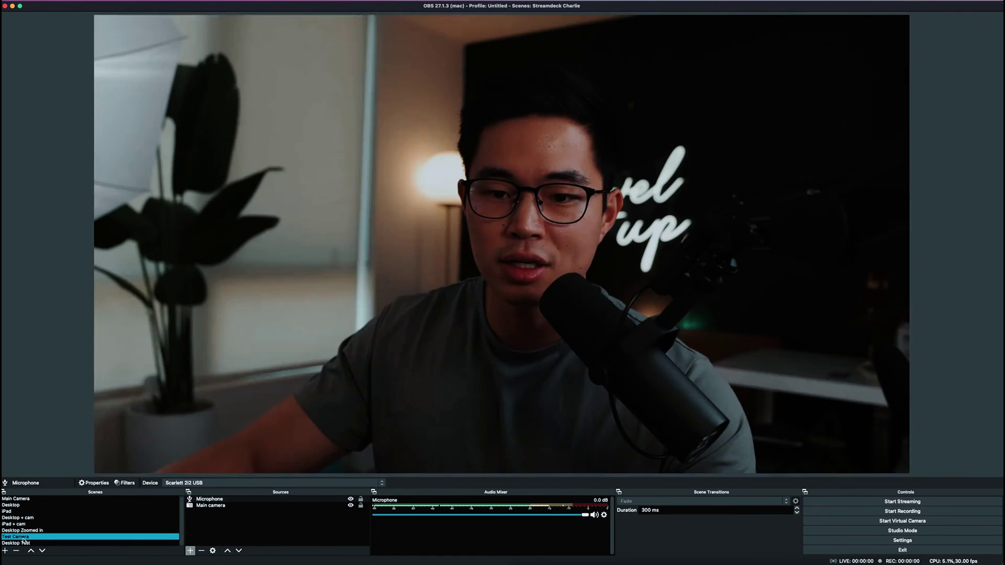
left_click(220, 500)
right_click(220, 500)
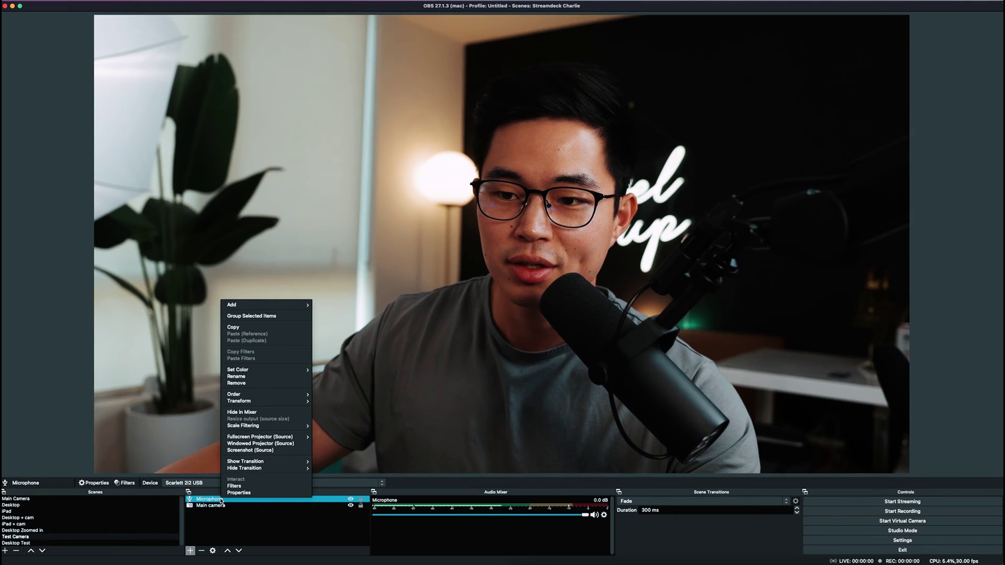
mouse_move(272, 369)
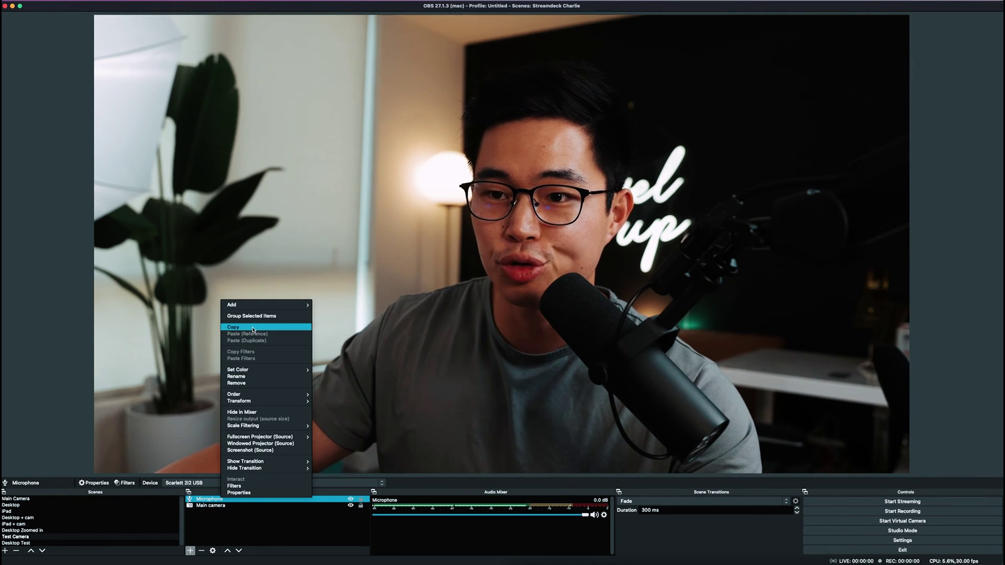
key("Escape")
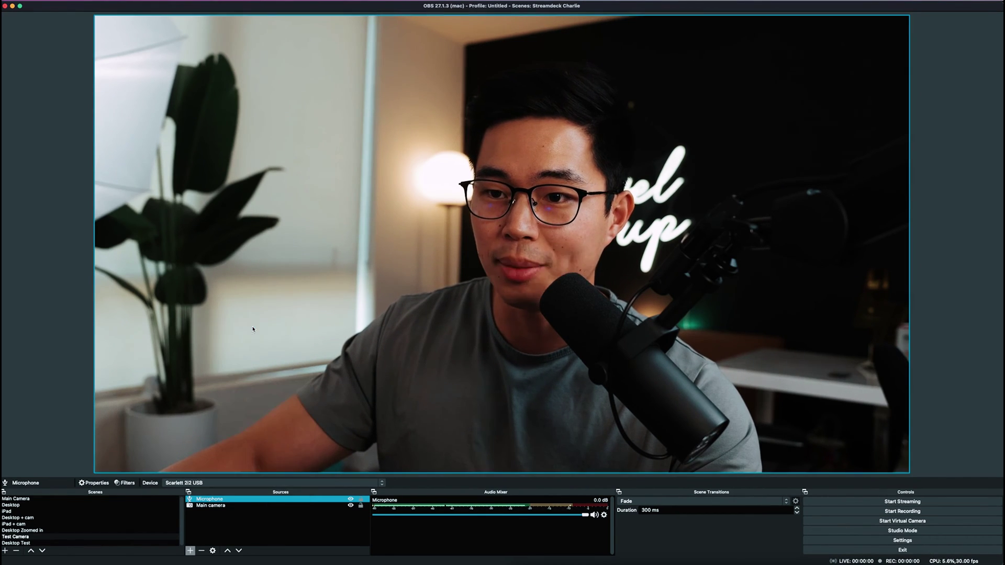
left_click(37, 542)
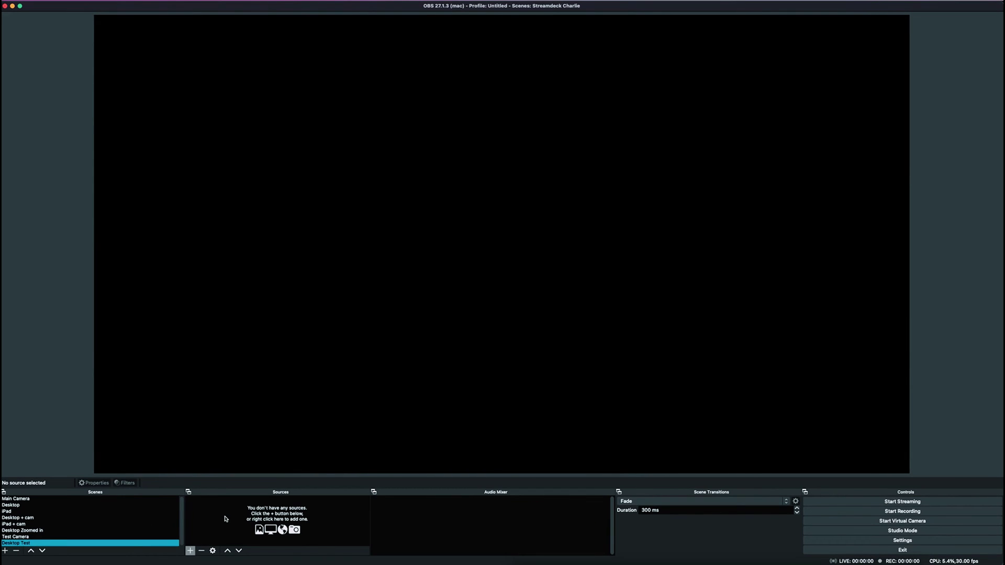
right_click(225, 518)
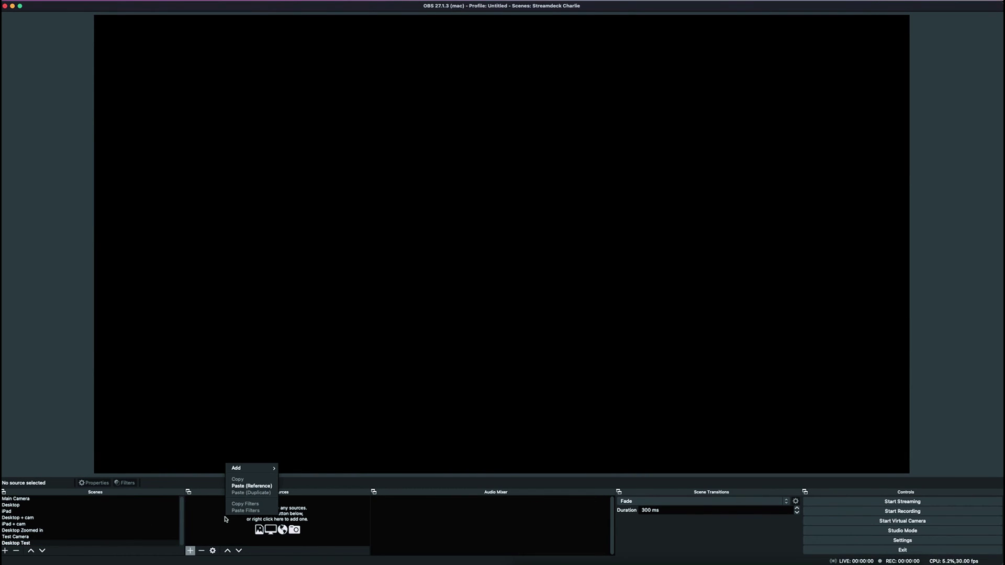
left_click(249, 486)
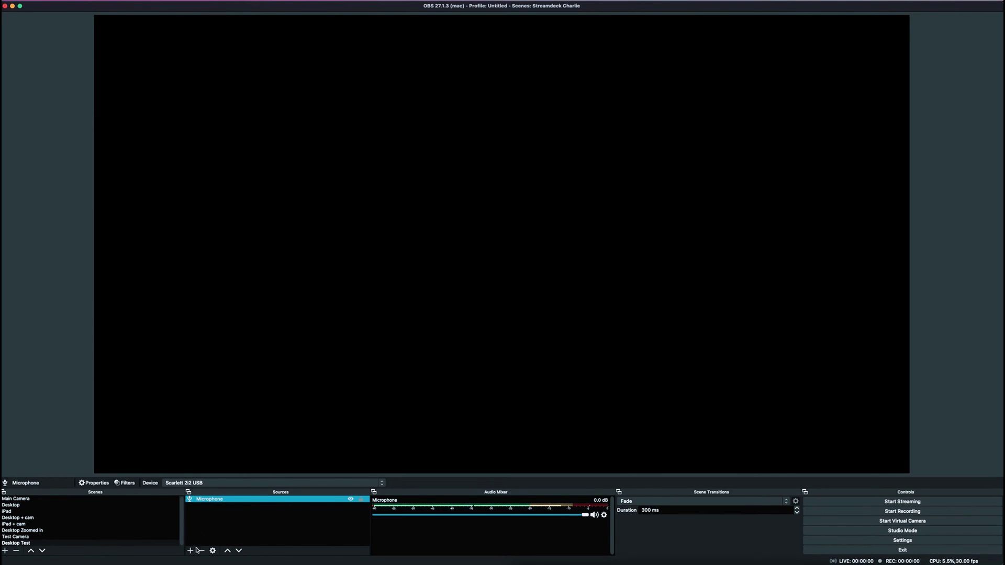
Add a new Display Capture source named Display Capture Test to the Desktop Test scene
left_click(182, 535)
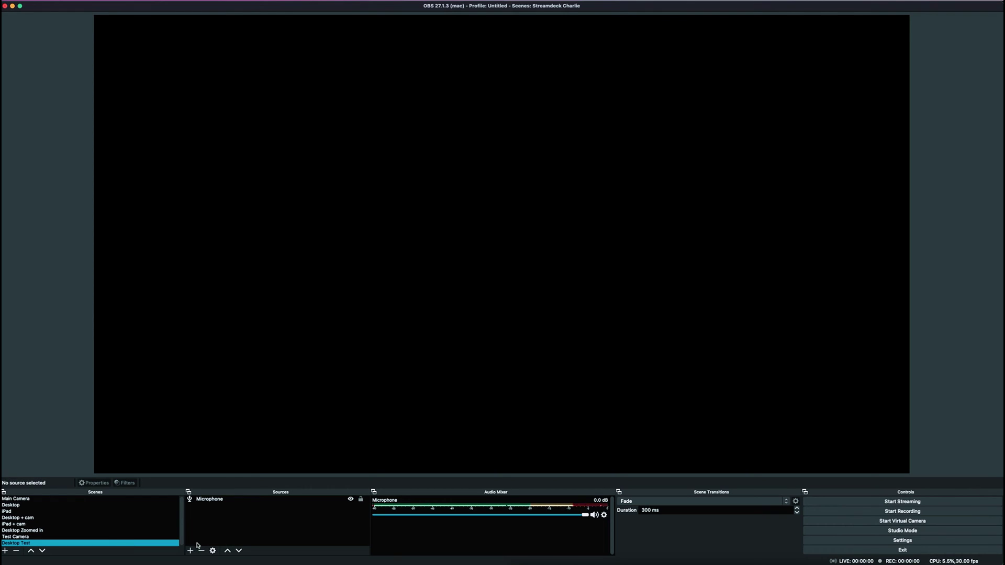
left_click(190, 552)
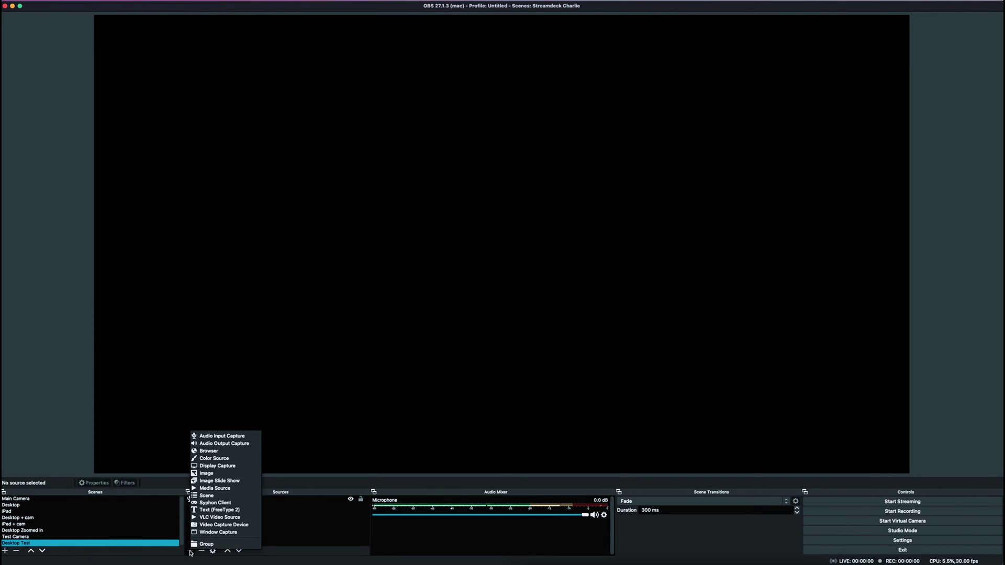
left_click(233, 466)
key("Right")
key("BackSpace")
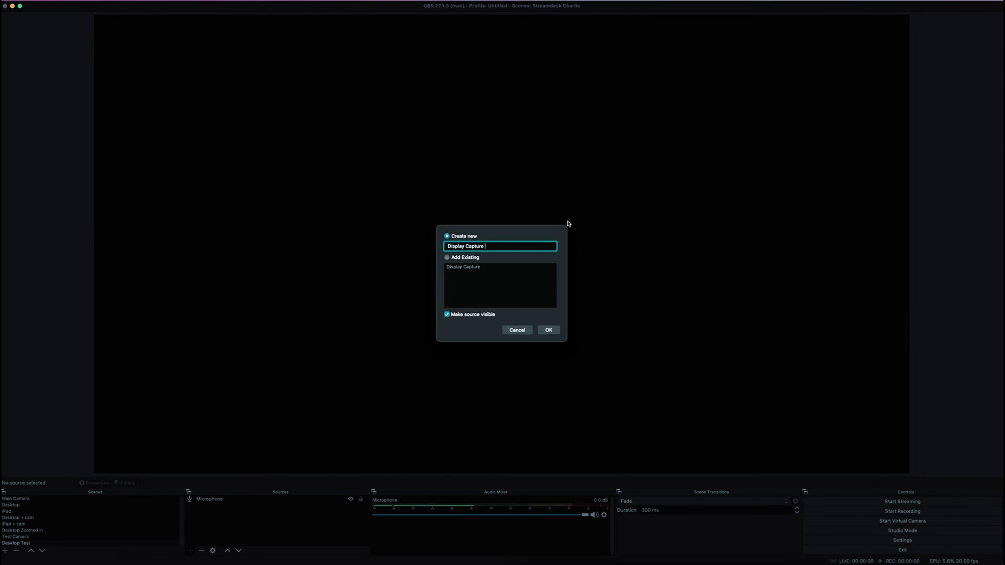
left_click(549, 330)
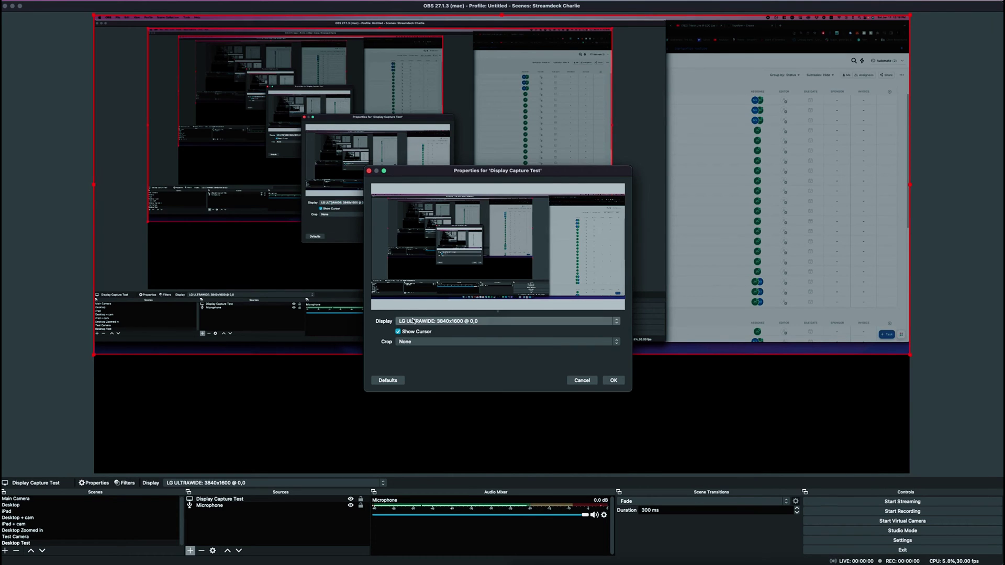
Set the crop of Display Capture Test to None and accept its properties
left_click(410, 342)
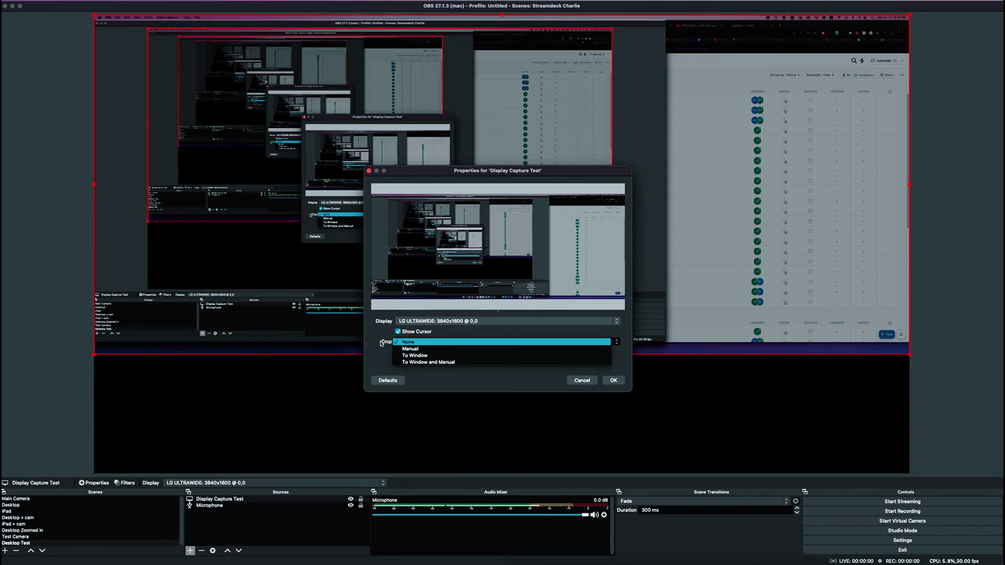
left_click(408, 342)
left_click(613, 381)
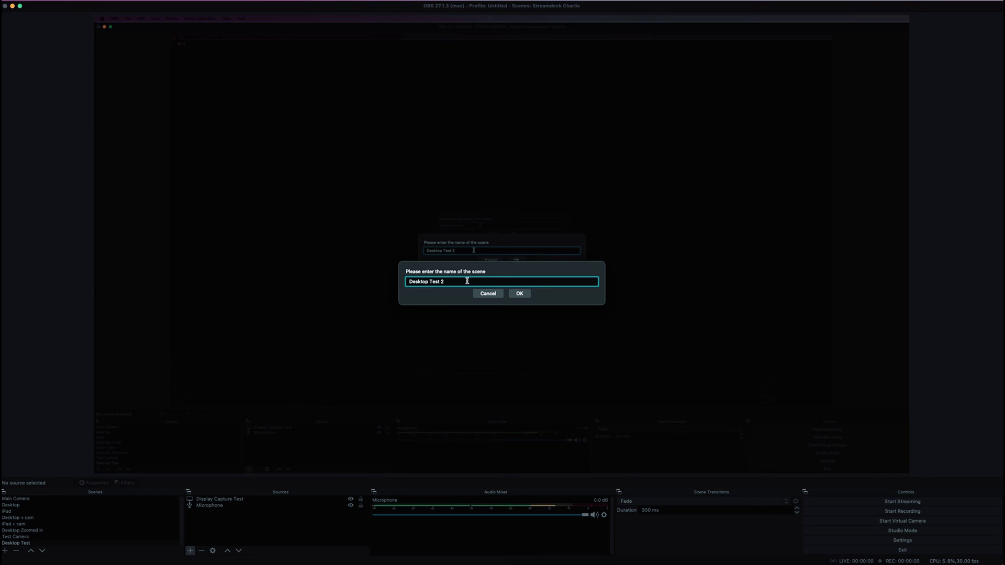
Name the new scene Desktop Test with Camera and set its Circle Test source's preset to 3840x2160
type("with")
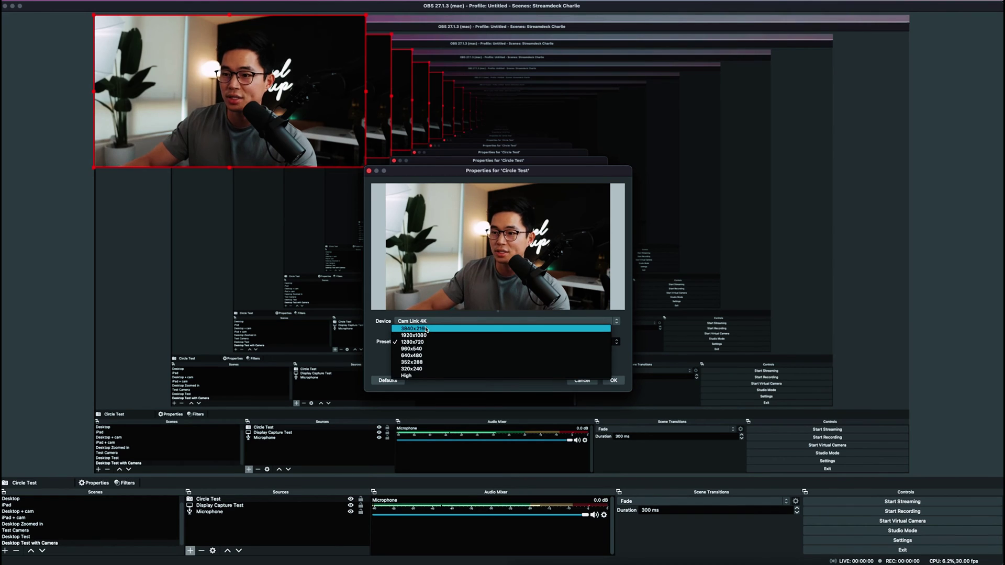
left_click(426, 328)
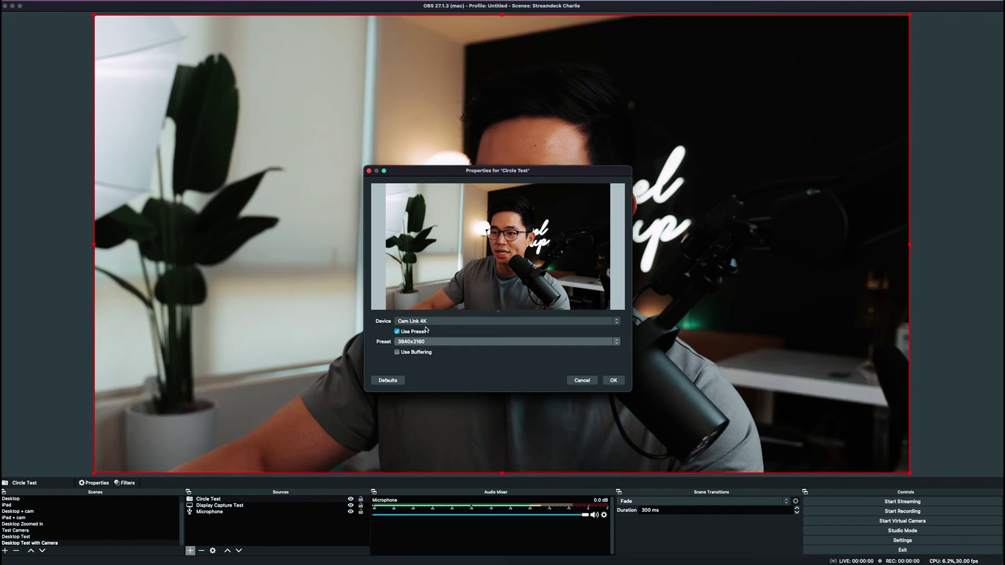
left_click(620, 385)
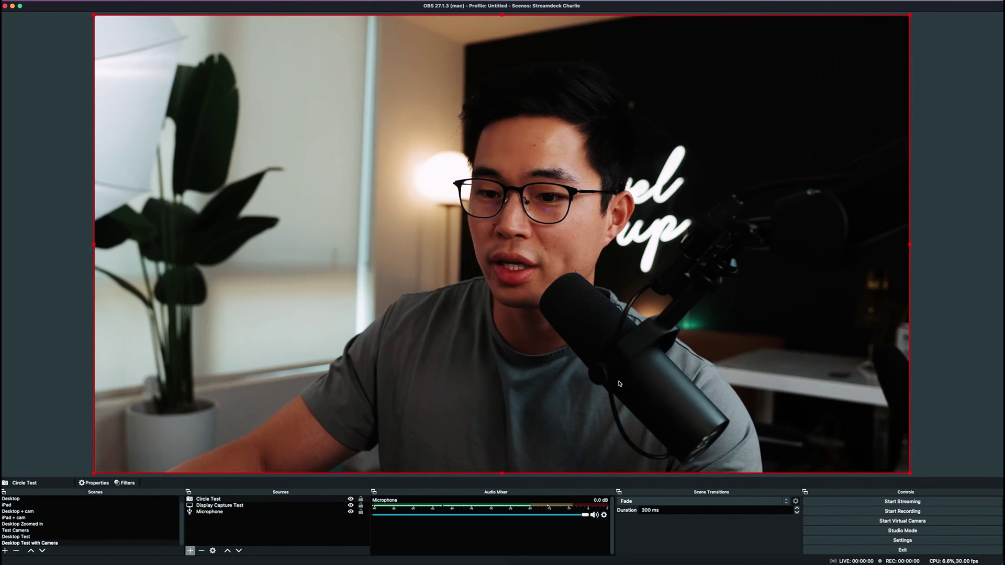
Review the Main camera source in the Test Camera scene and return to the Desktop Test with Camera scene
left_click(31, 530)
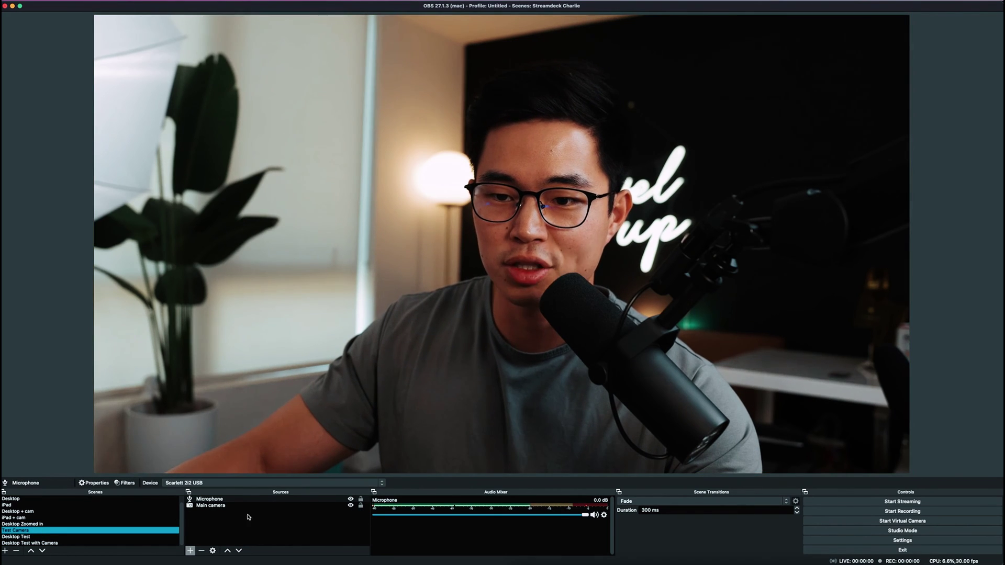
left_click(242, 505)
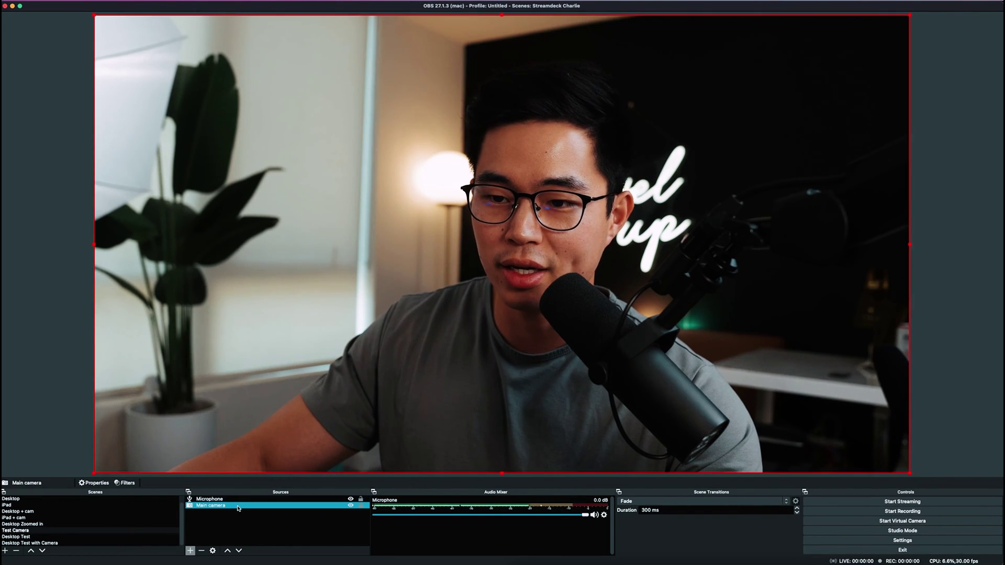
left_click(32, 544)
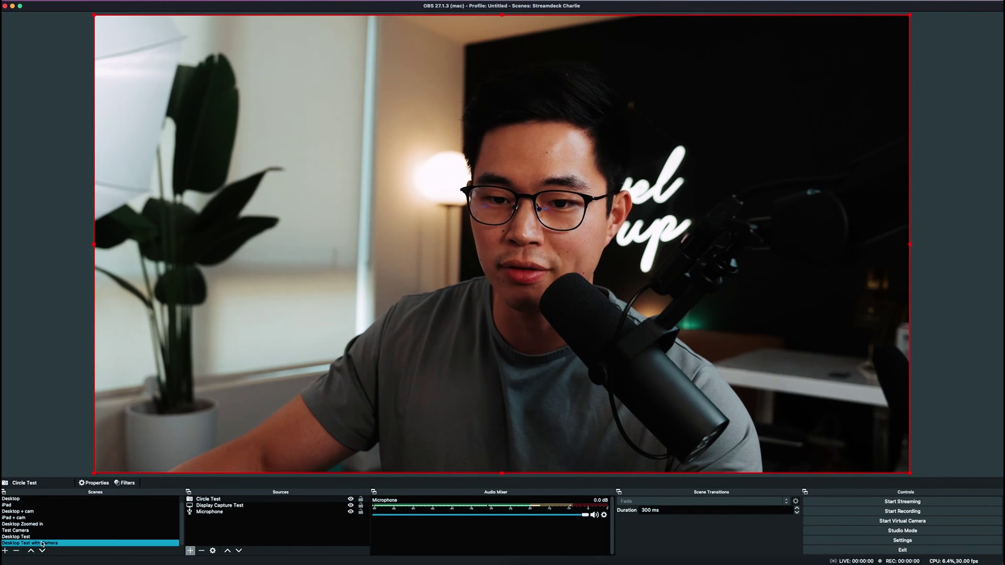
Add an Image Mask/Blend effect filter named Round to the Circle Test source with type Alpha Mask (Alpha Channel)
left_click(216, 499)
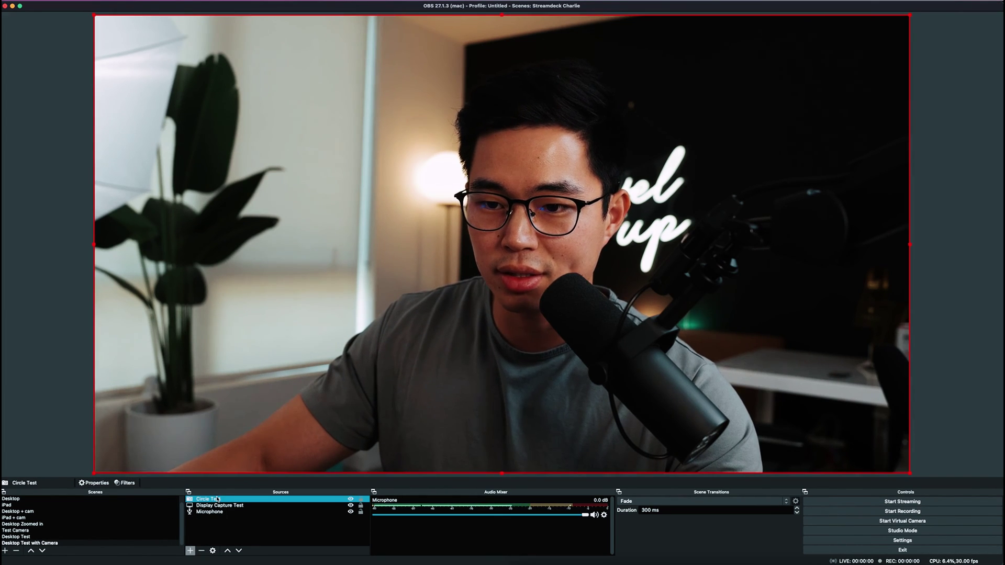
left_click(122, 483)
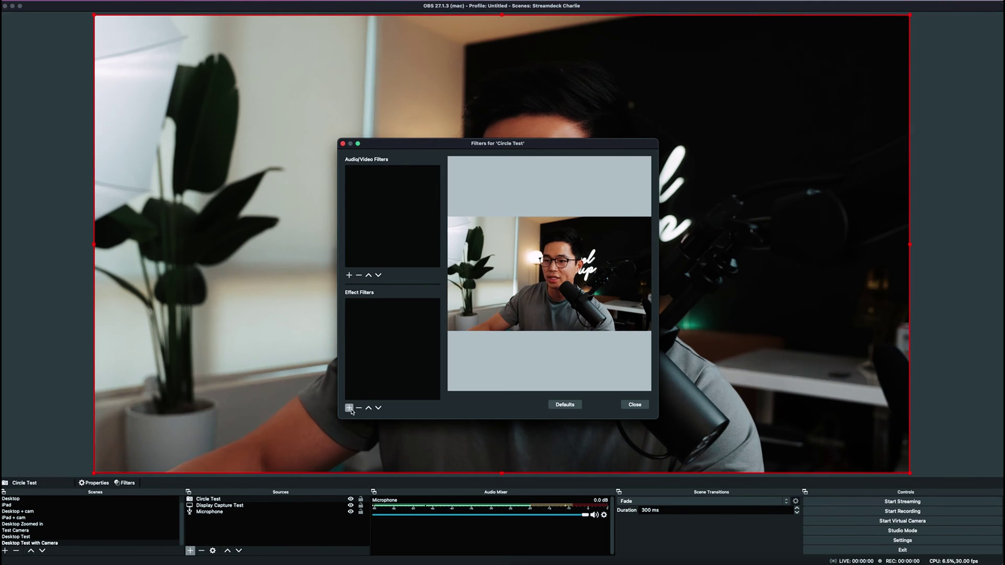
left_click(349, 408)
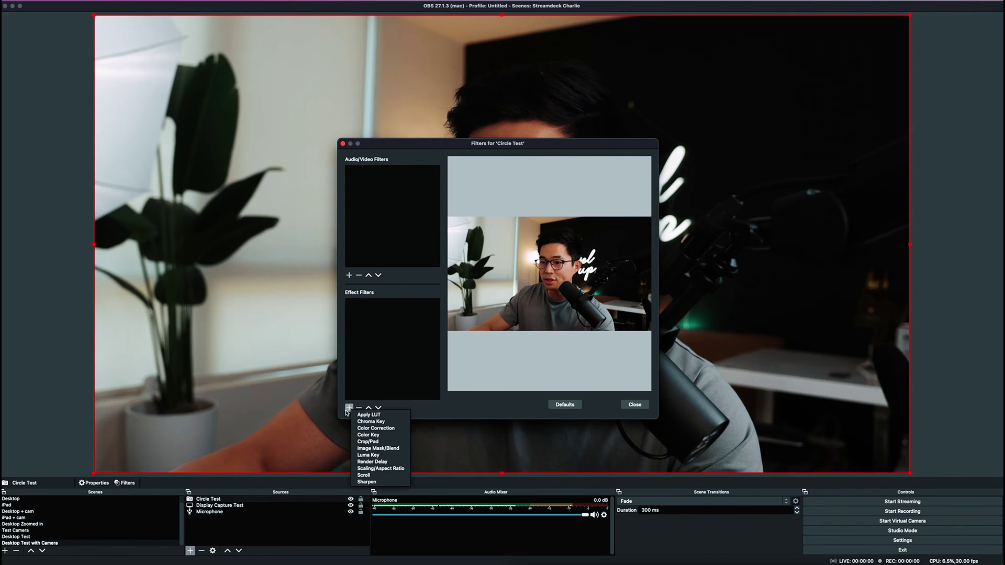
left_click(397, 449)
type("Round")
left_click(516, 290)
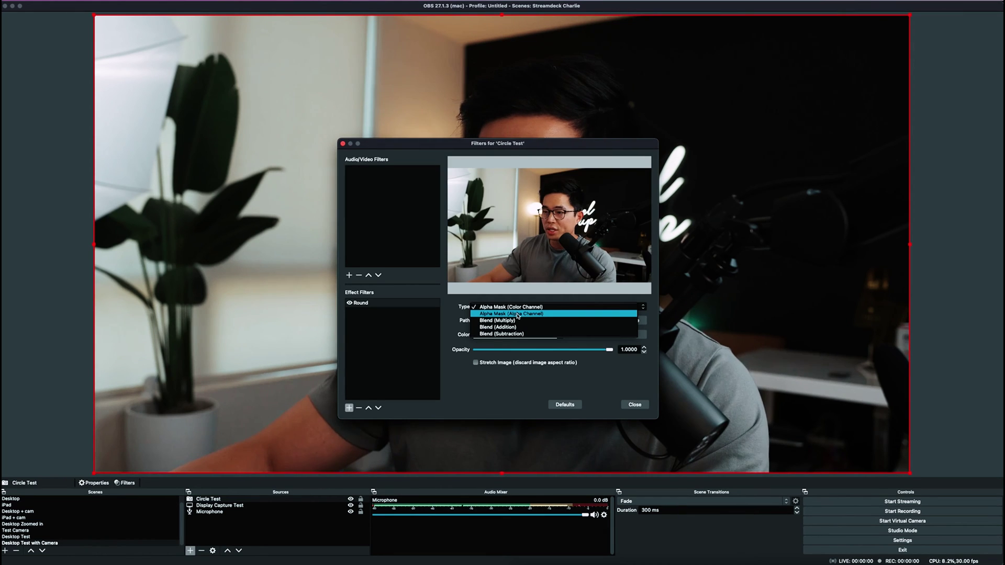
left_click(518, 307)
left_click(548, 314)
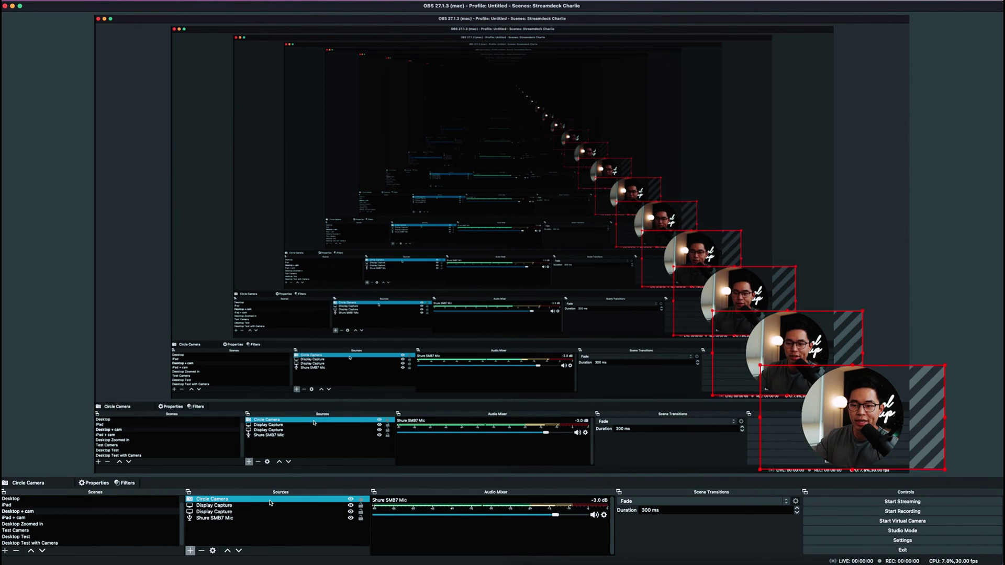
Inspect the Round filter on the Circle Camera source in Desktop + cam and paste the copied filters onto Circle Test
left_click(283, 488)
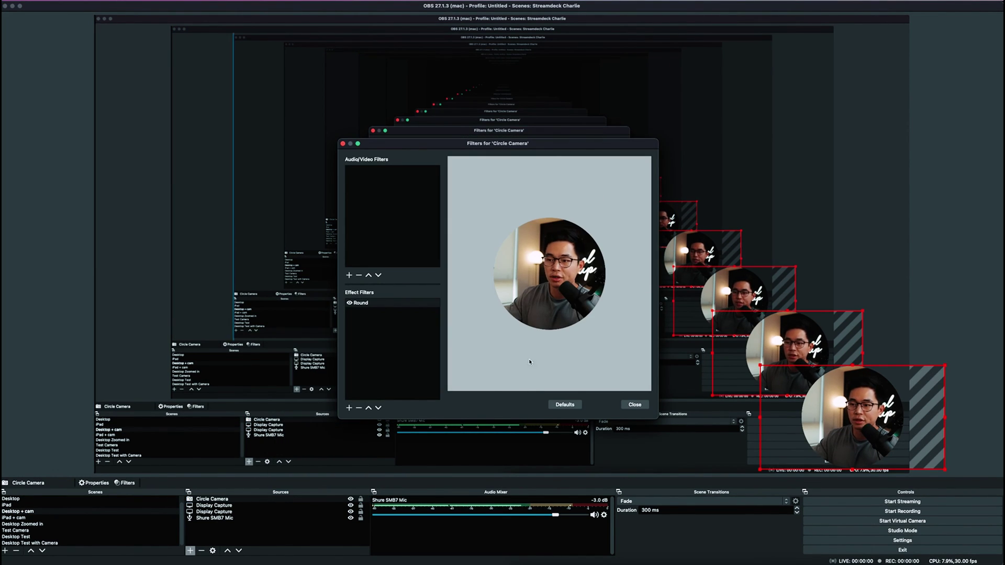
left_click(382, 307)
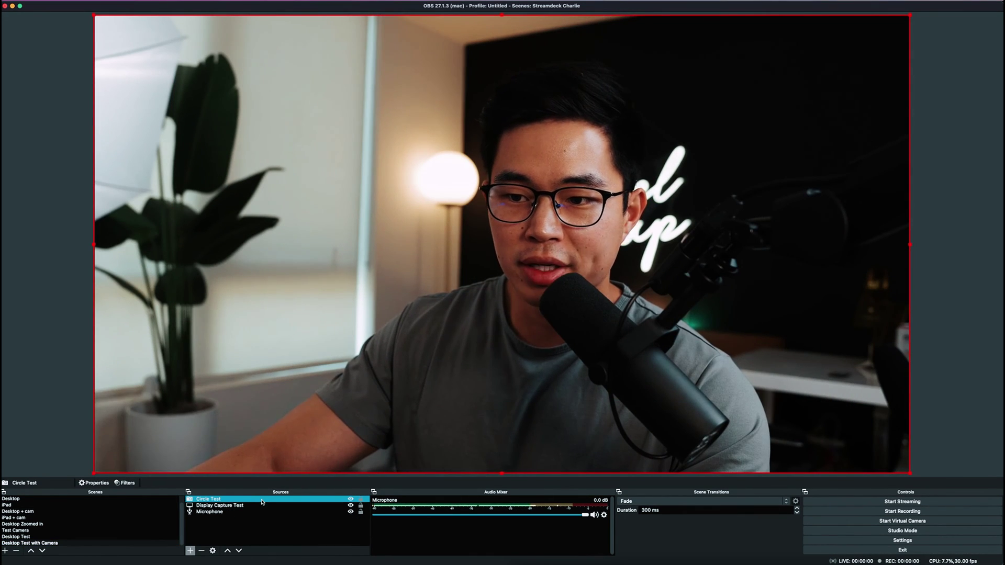
right_click(262, 503)
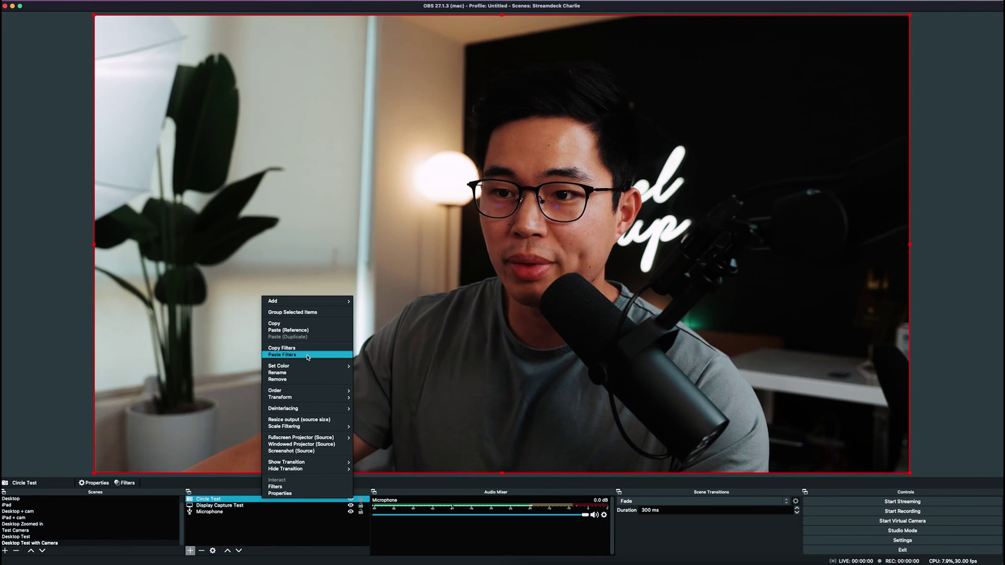
left_click(282, 354)
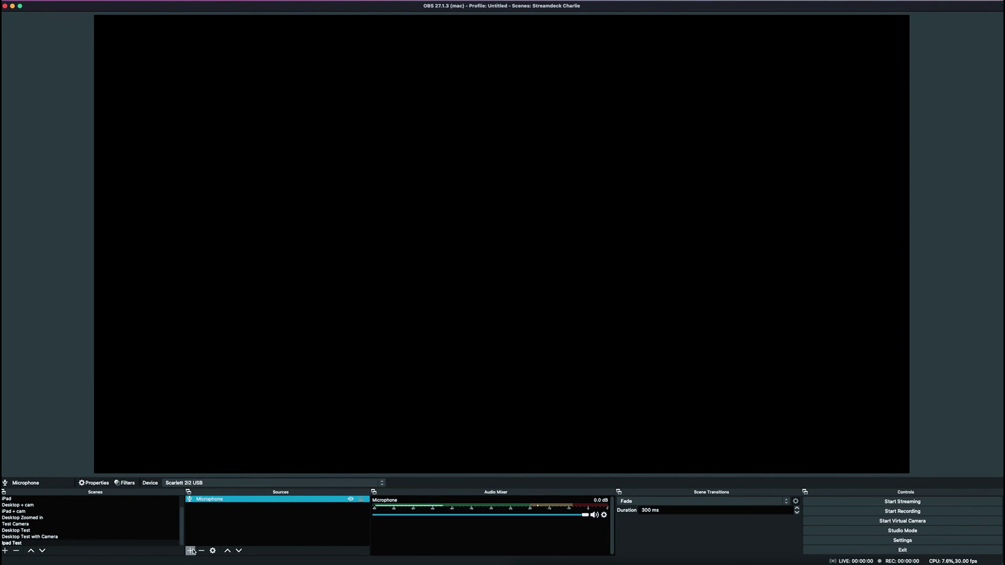
Add a new Video Capture Device source named Ipad test to the Ipad Test scene
left_click(191, 551)
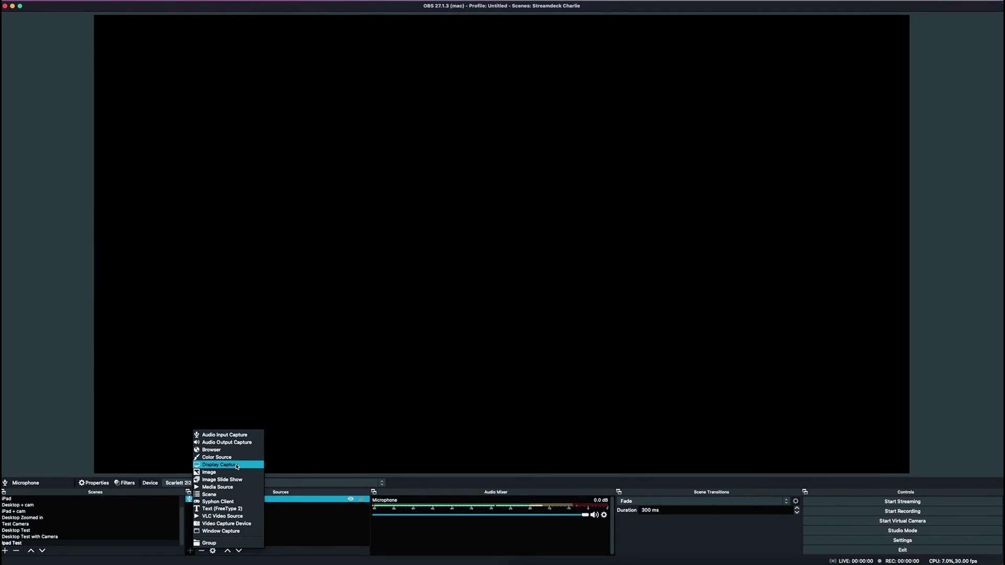
left_click(224, 523)
type("Ipad test")
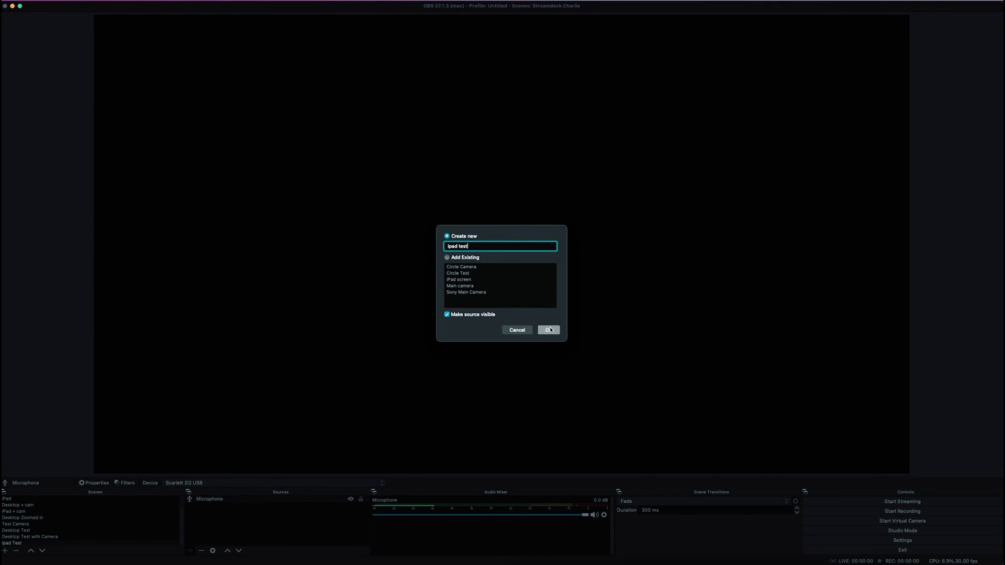
left_click(549, 330)
Set the Ipad test source's device to iPad with the 3840x2160 preset, and leave it filling the canvas
left_click(434, 321)
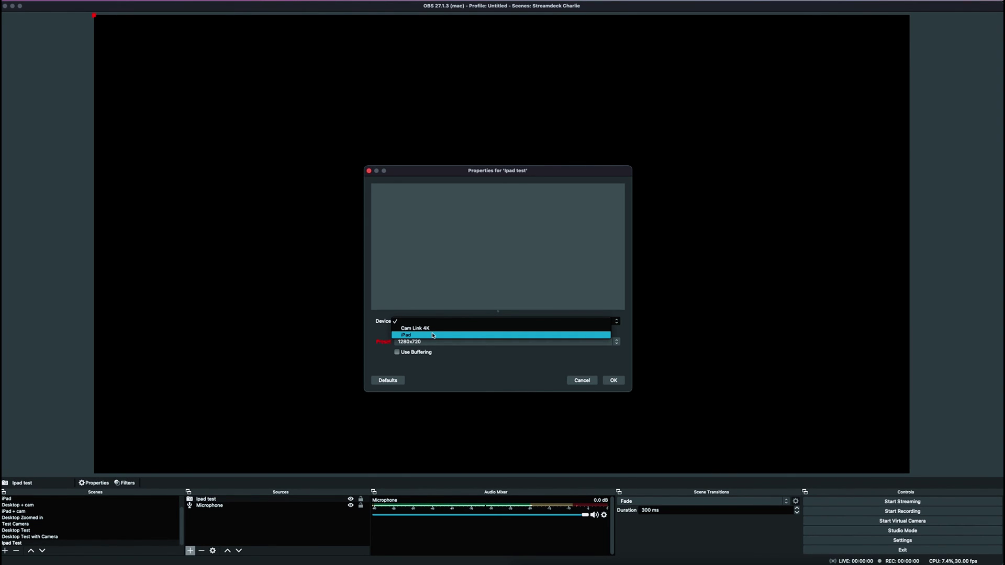
left_click(431, 335)
left_click(458, 341)
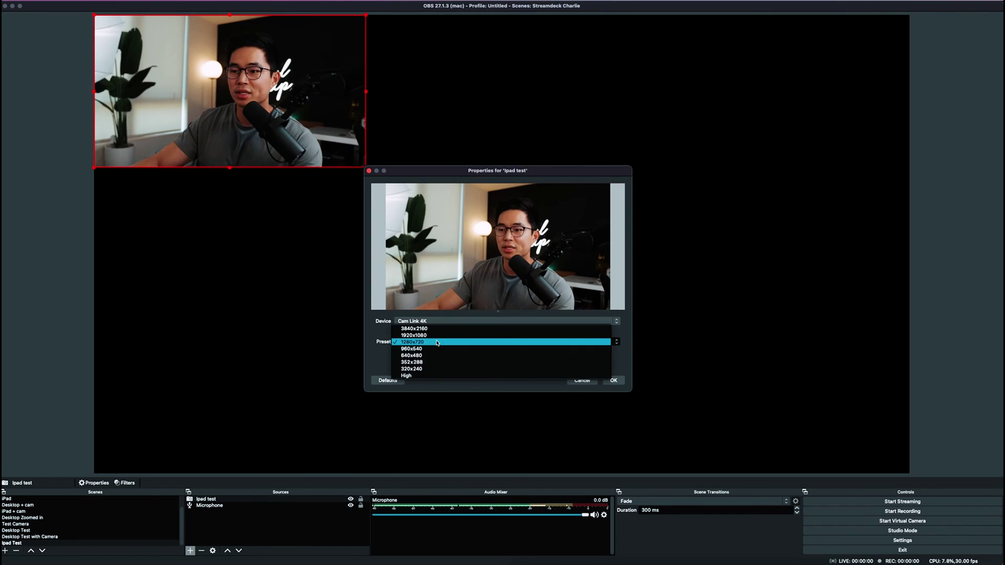
left_click(458, 332)
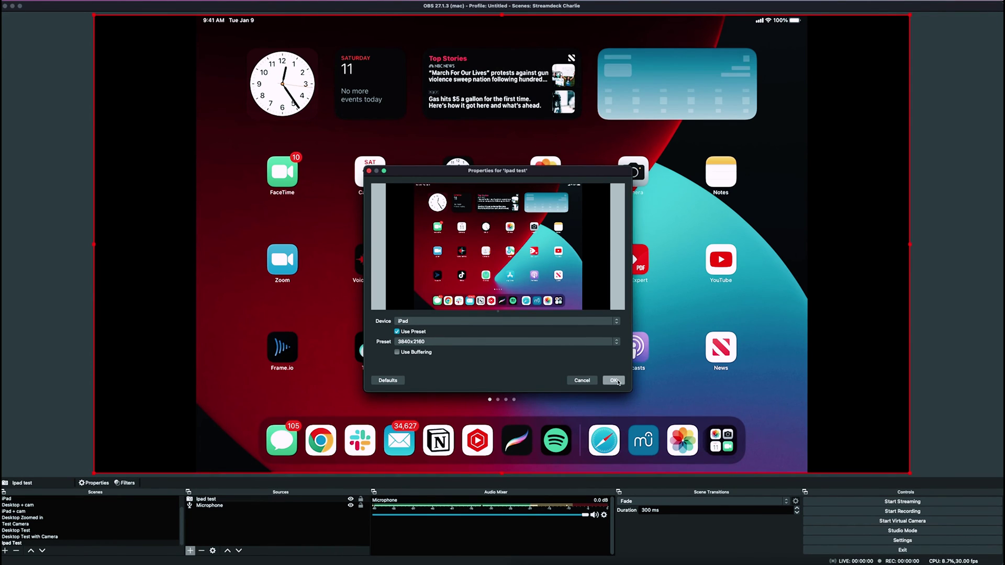
left_click(614, 380)
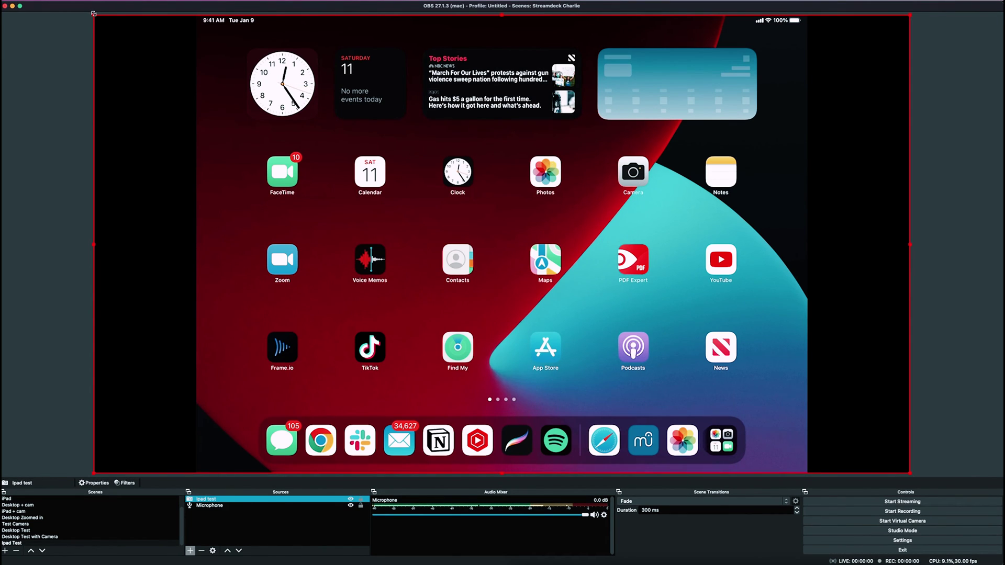
mouse_move(94, 13)
left_mouse_down()
mouse_move(202, 79)
mouse_move(96, 21)
left_mouse_up()
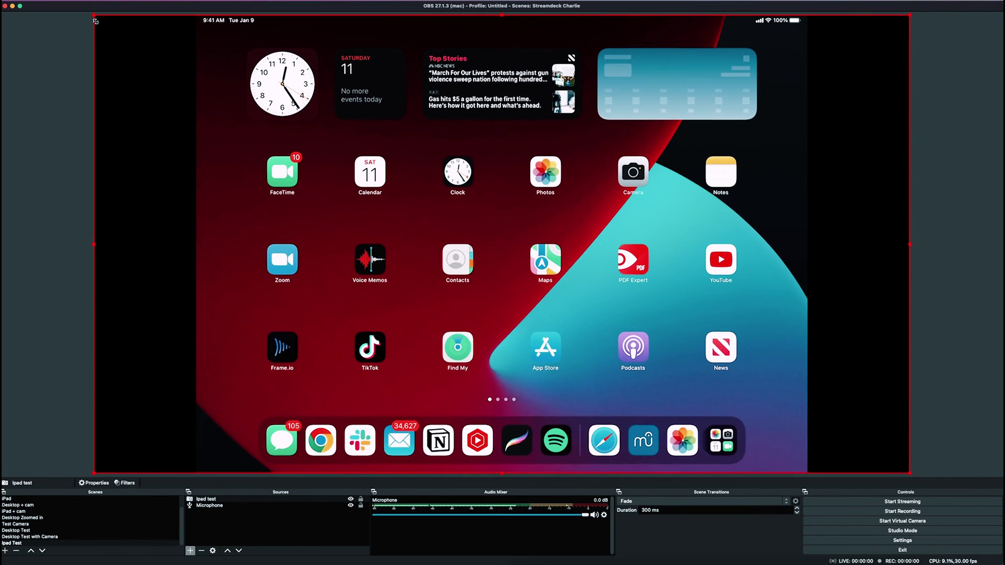
left_click(204, 527)
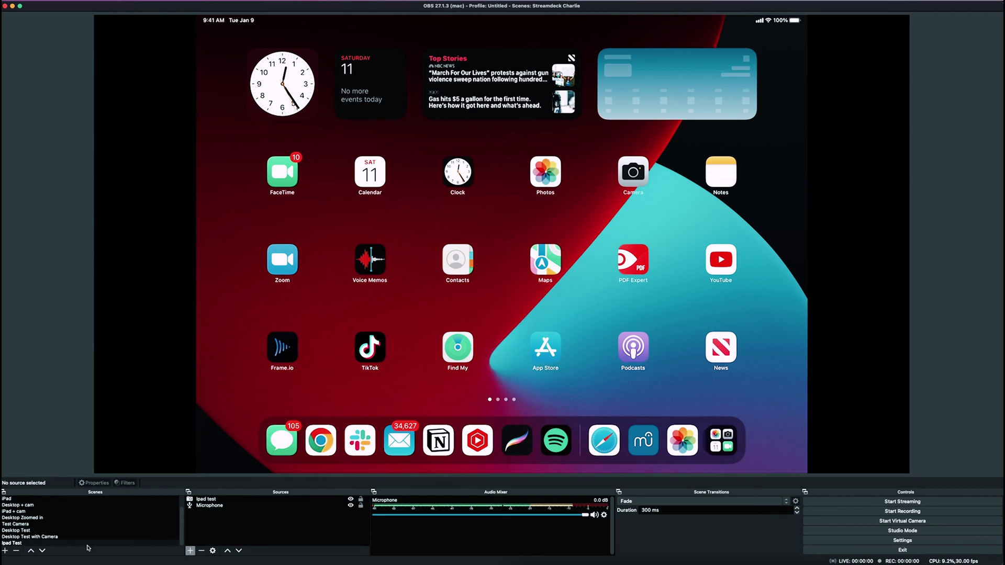
Duplicate the Ipad Test scene under the name Ipad Test with camera
left_click(47, 544)
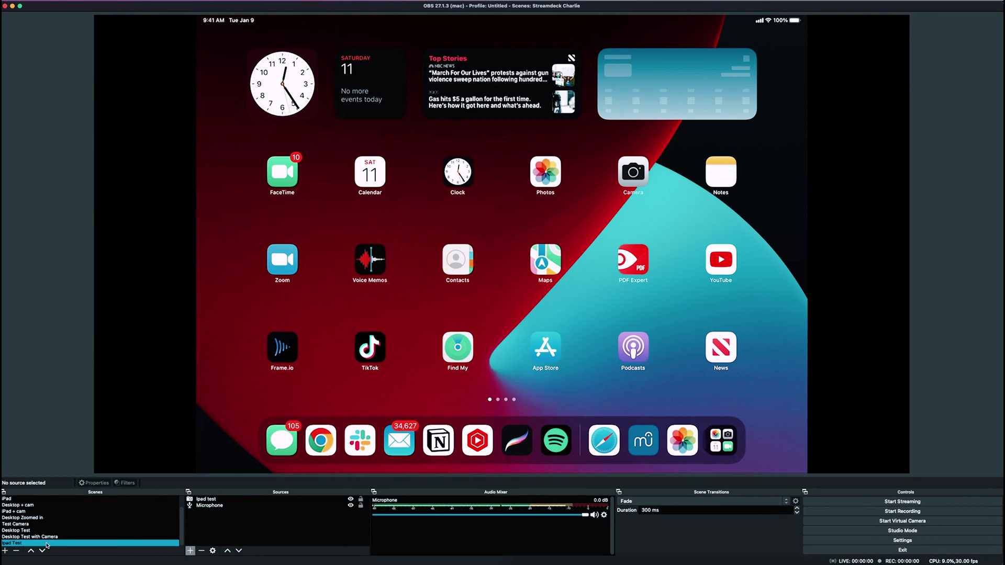
right_click(46, 544)
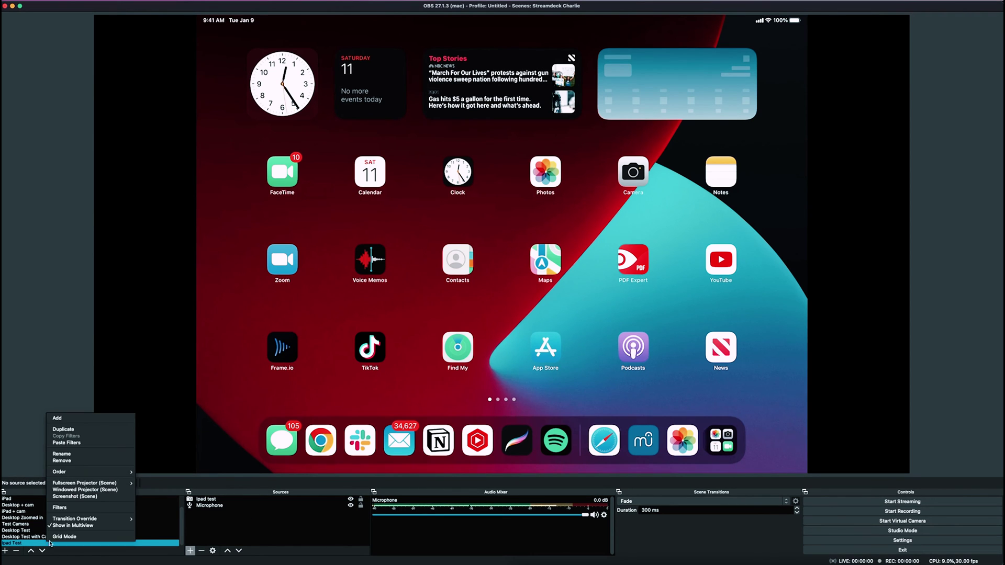
left_click(91, 429)
left_click(500, 282)
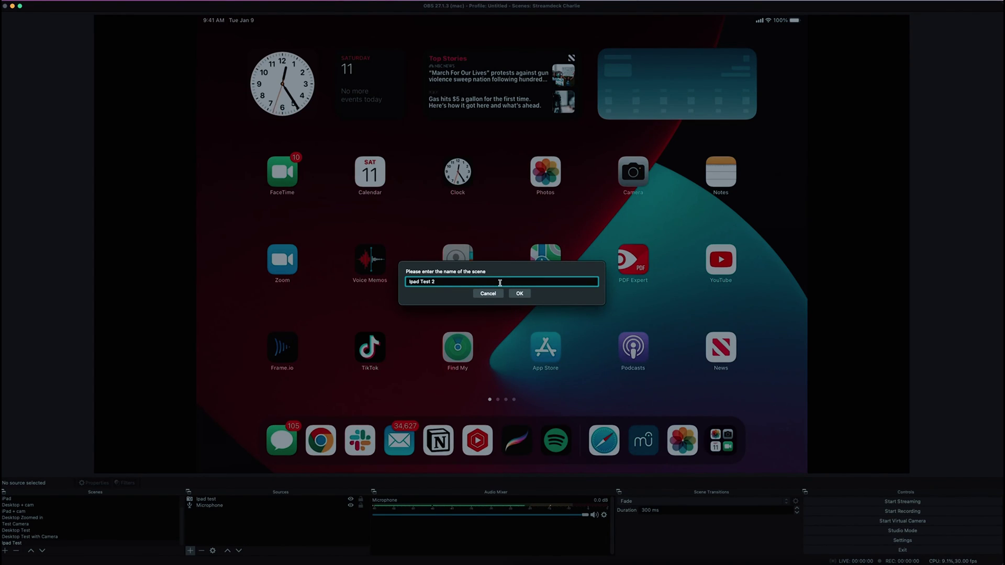
key("Return")
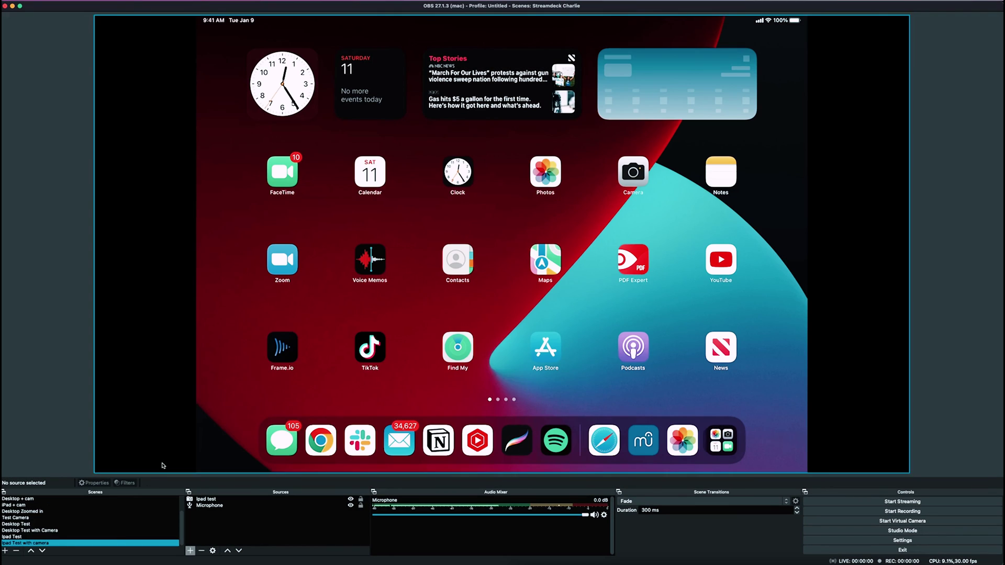
Paste the copied Circle Test source as a reference into Ipad Test with camera and switch to the Desktop + cam scene
left_click(98, 542)
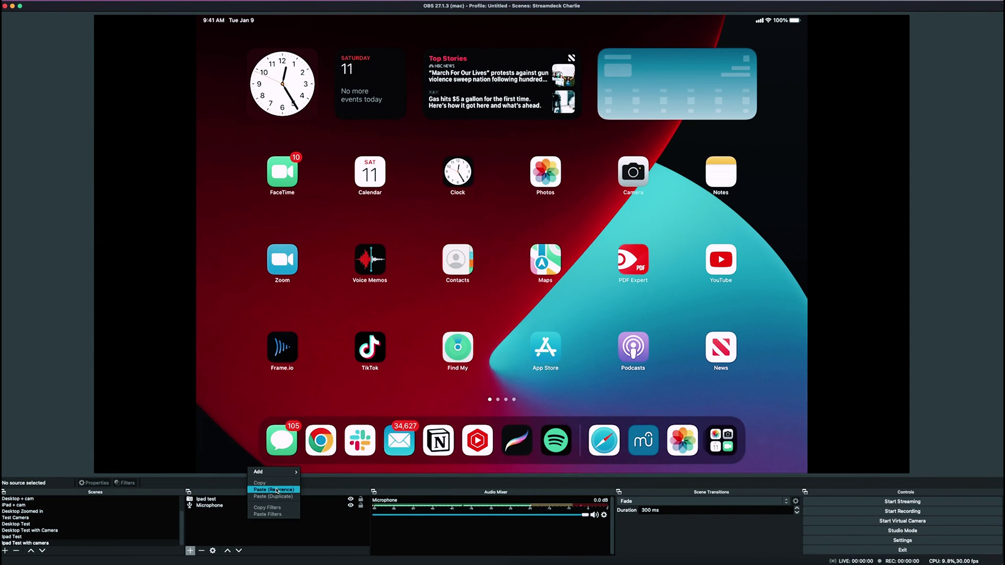
left_click(276, 490)
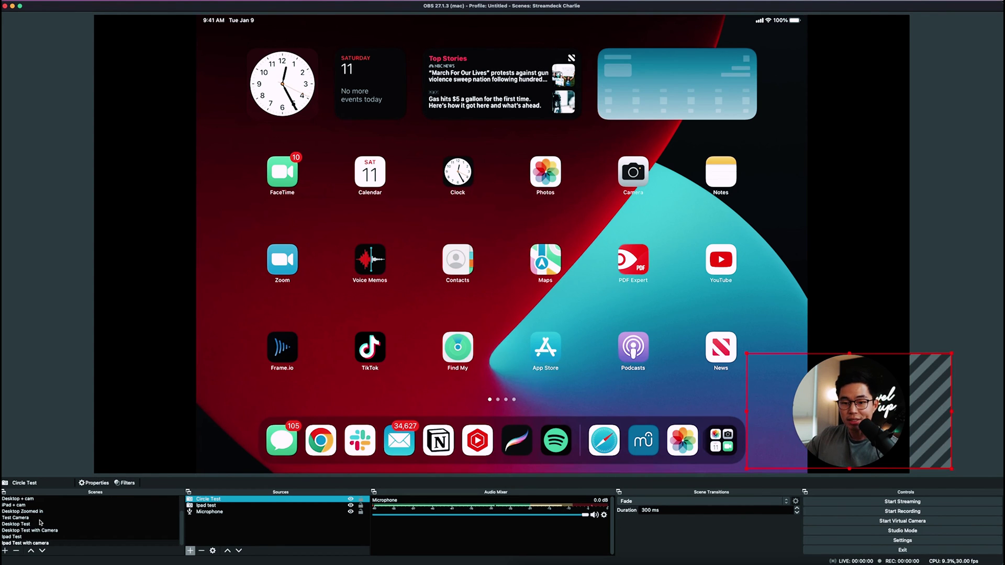
left_click(31, 499)
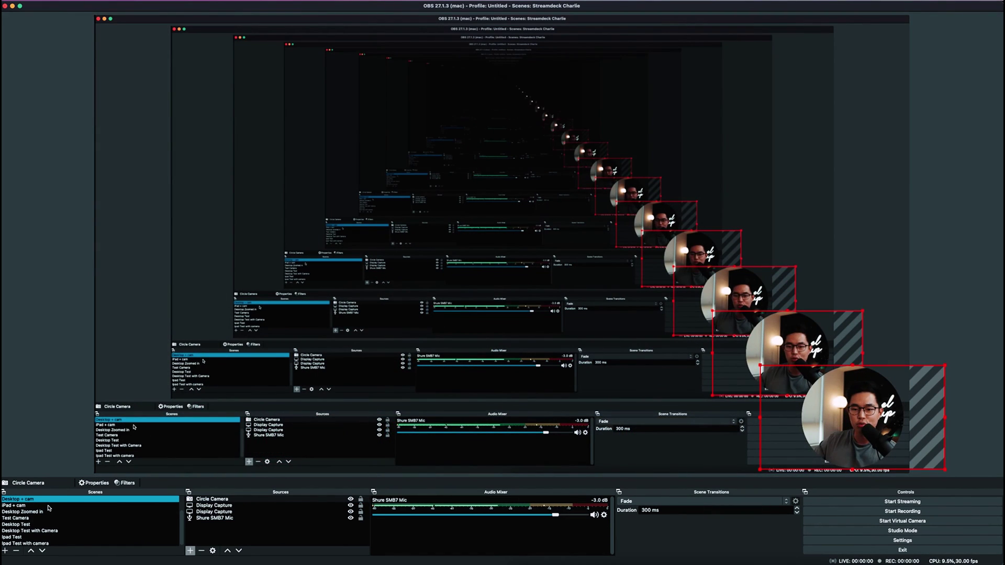